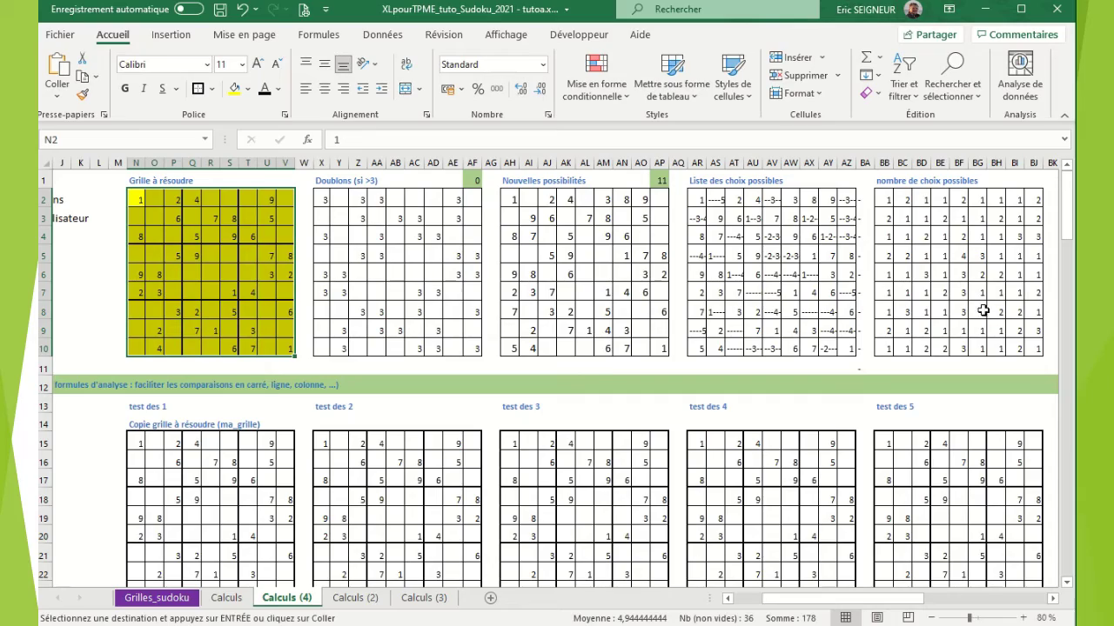
- Add a formula-based conditional formatting rule to AH2:AP10 that fills cells light green where =AH2<>N2
{"action": "left_click_drag", "start_coordinate": [1066, 228], "coordinate": [1063, 551]}
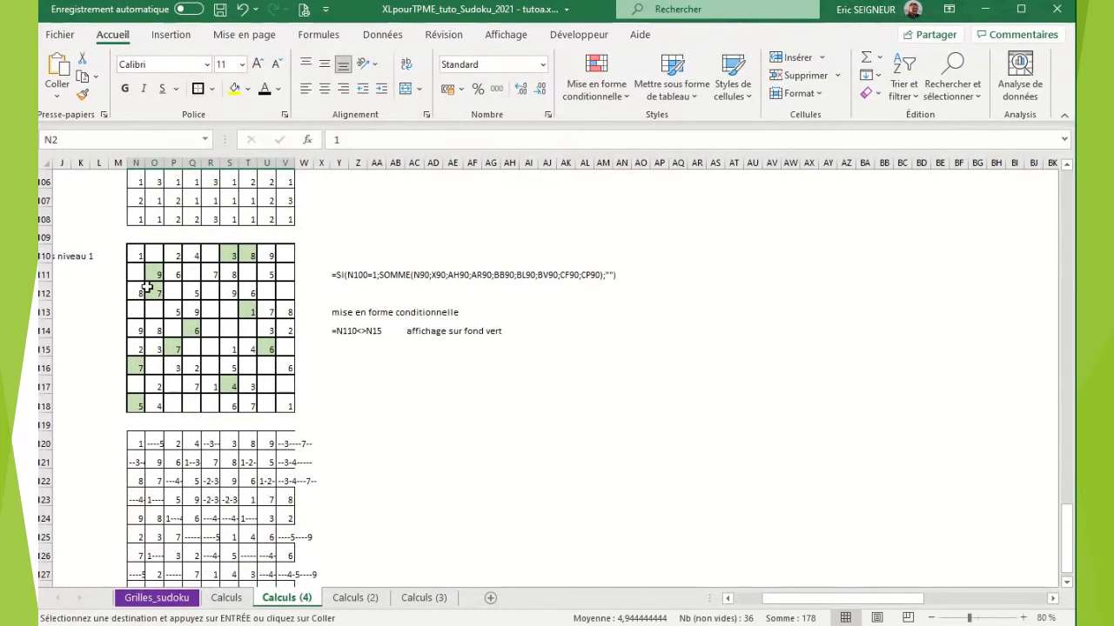
{"action": "left_click_drag", "start_coordinate": [1069, 557], "coordinate": [1067, 185]}
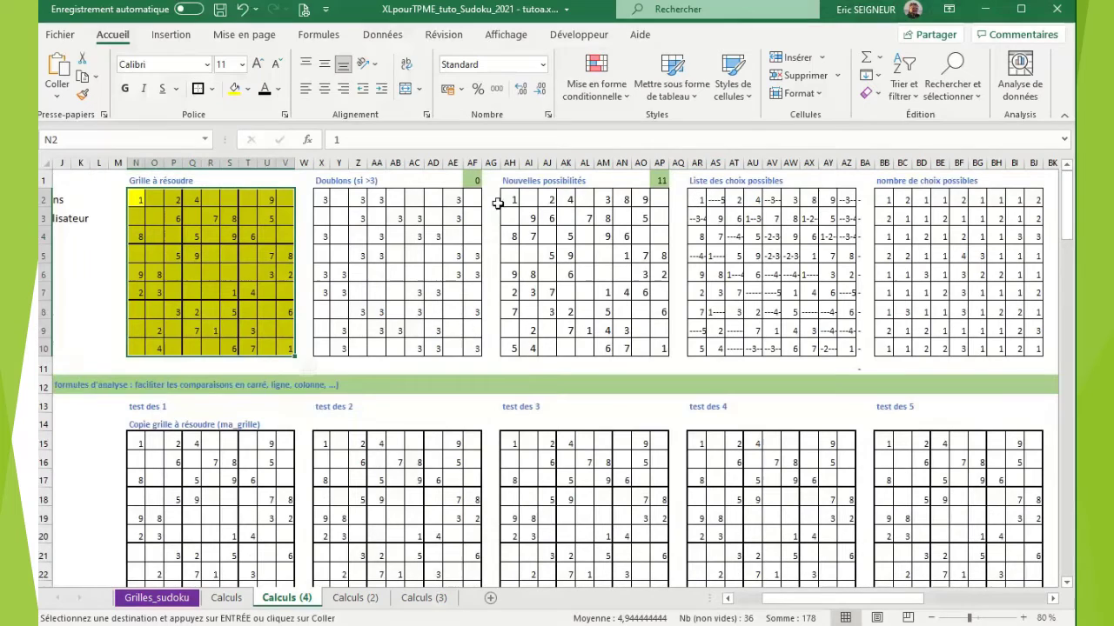
{"action": "left_click_drag", "start_coordinate": [511, 201], "coordinate": [653, 347]}
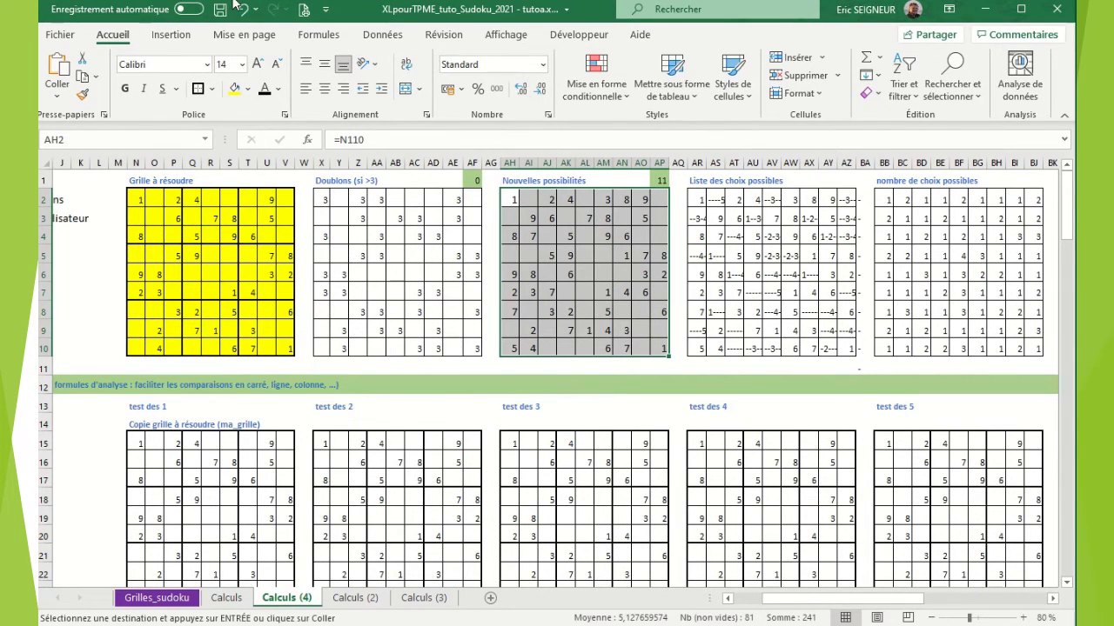
{"action": "left_click", "coordinate": [607, 94]}
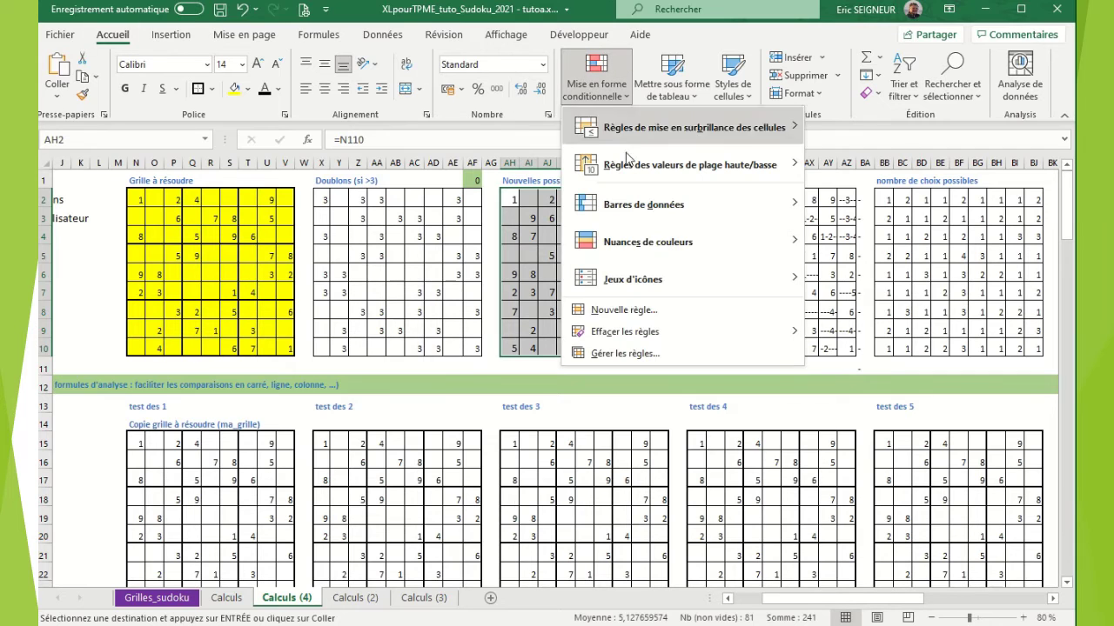
{"action": "left_click", "coordinate": [624, 310]}
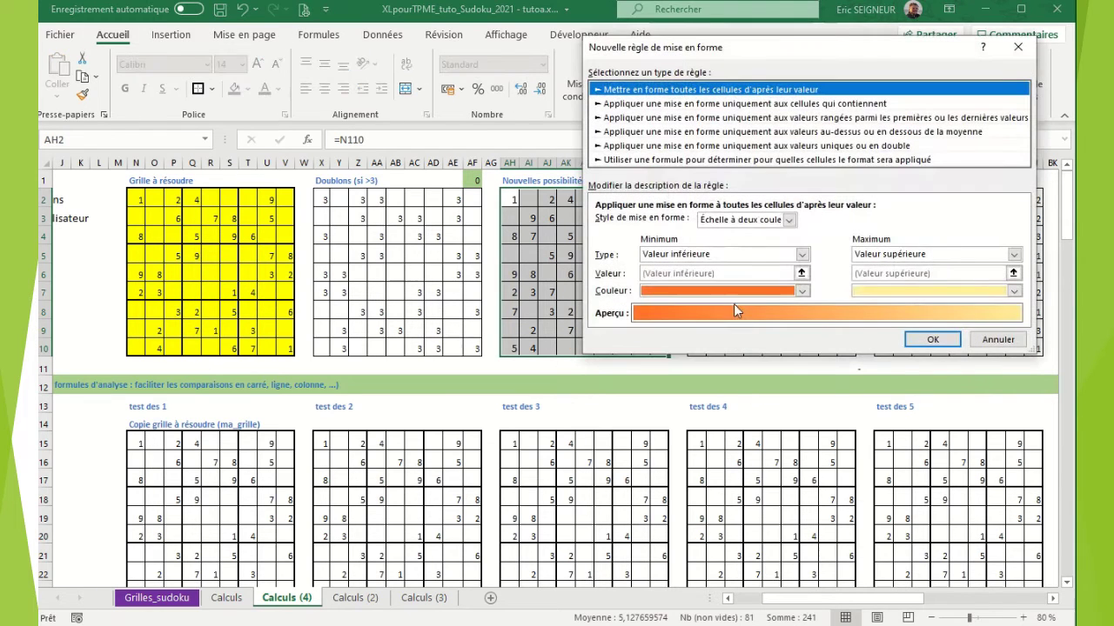
{"action": "left_click", "coordinate": [681, 161]}
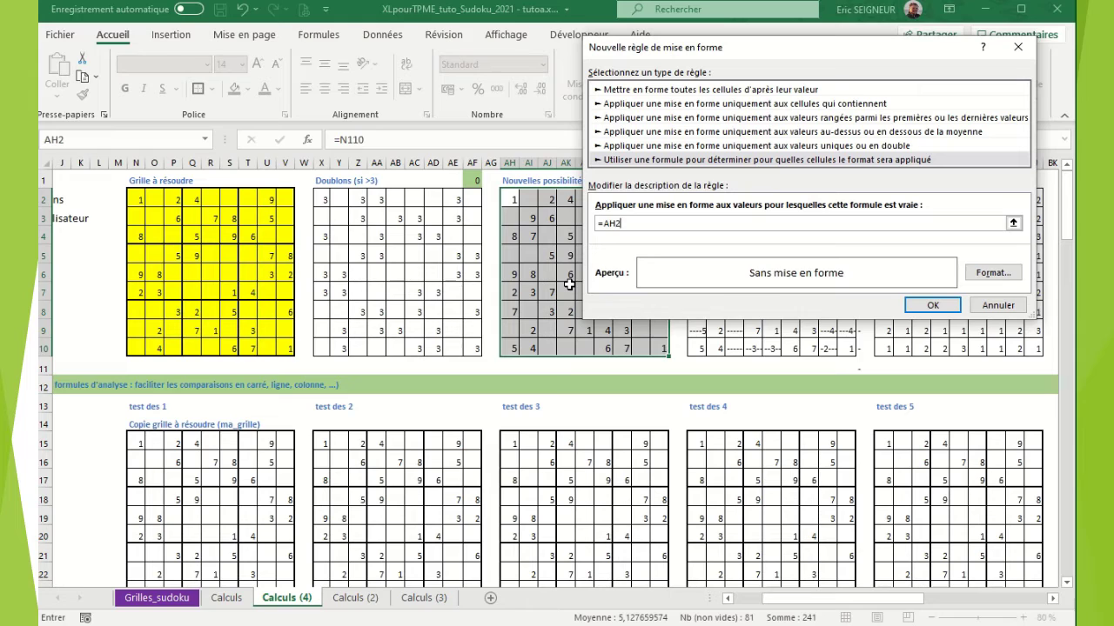
{"action": "type", "text": "=AH2<>N2"}
{"action": "left_click", "coordinate": [992, 272]}
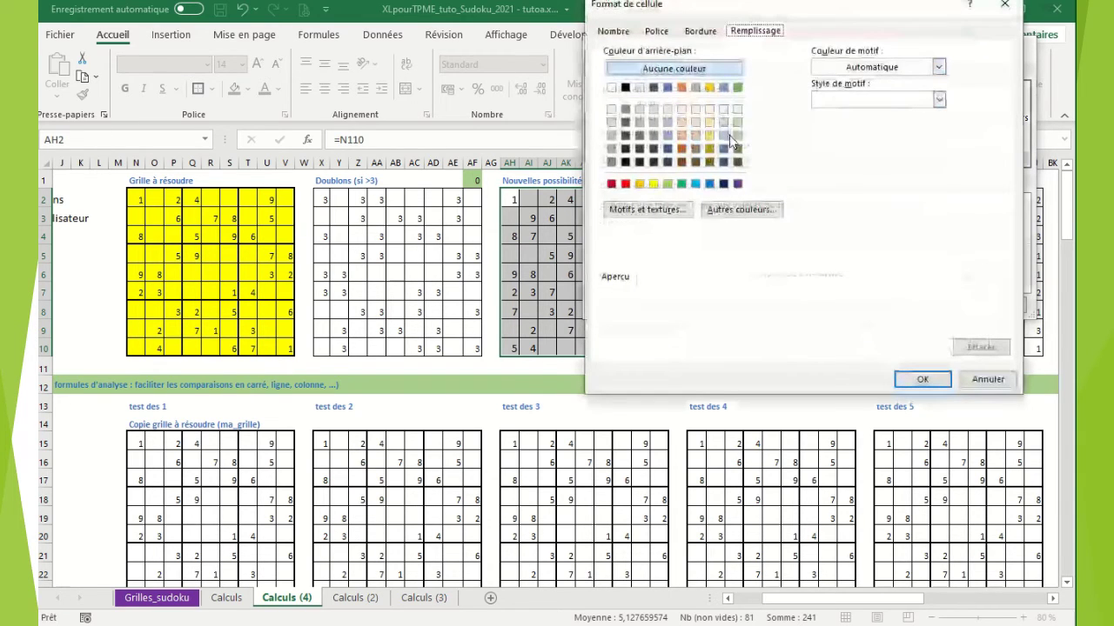
{"action": "left_click", "coordinate": [737, 134]}
{"action": "left_click", "coordinate": [916, 375]}
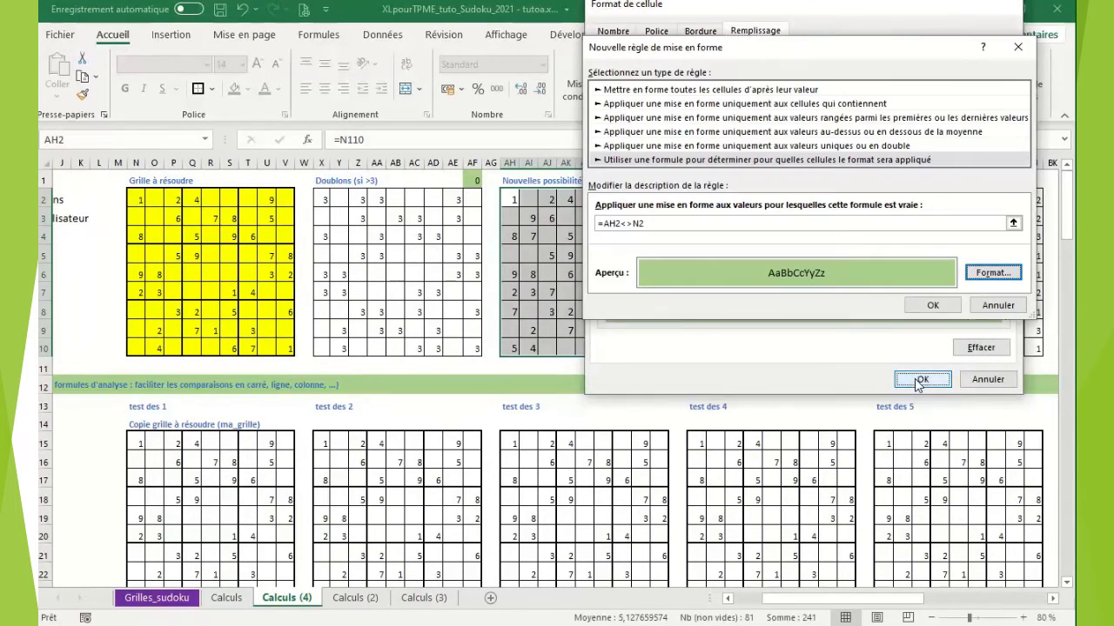
{"action": "left_click", "coordinate": [917, 304]}
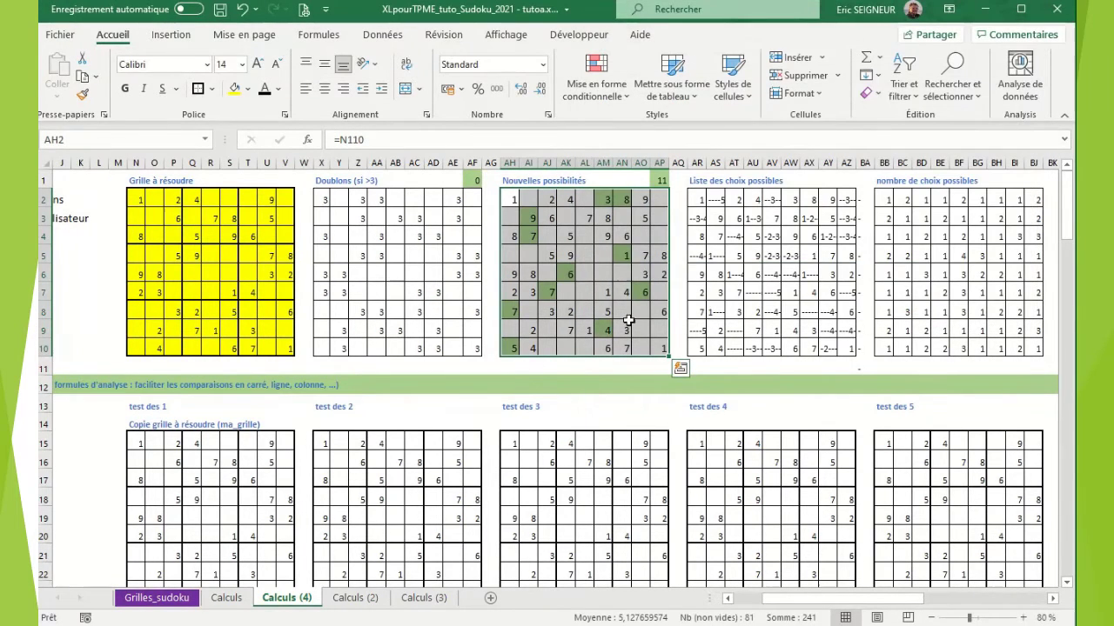
{"action": "left_click", "coordinate": [584, 383]}
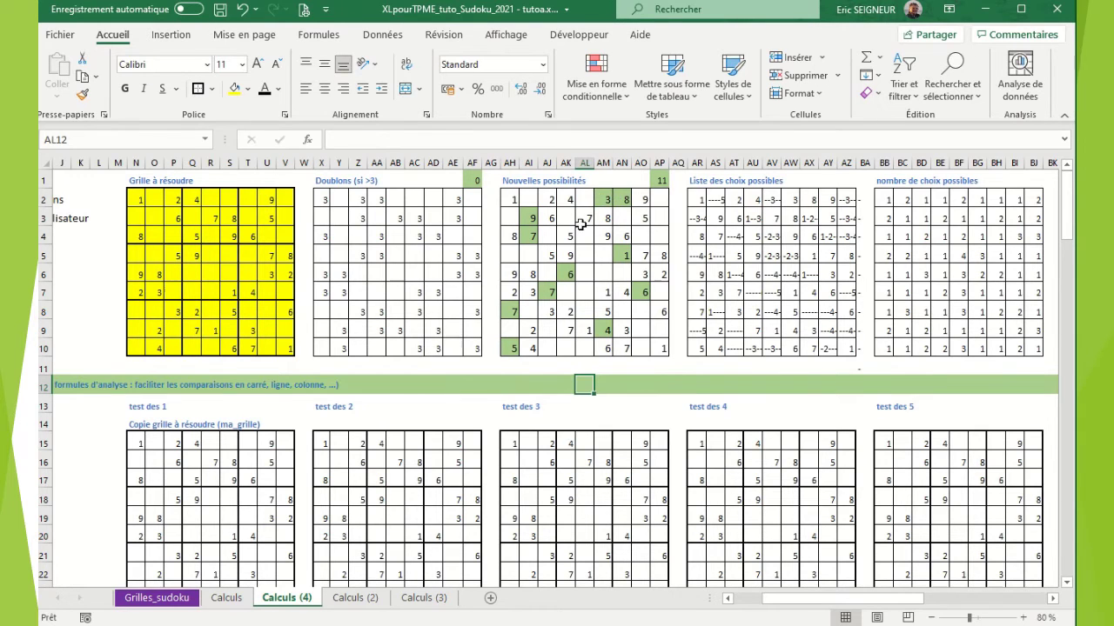
- Apply thick outside borders to AH2:AJ10, AK2:AM10, AN2:AP10 and AH5:AP7, and save the workbook
{"action": "left_click_drag", "start_coordinate": [515, 200], "coordinate": [552, 346]}
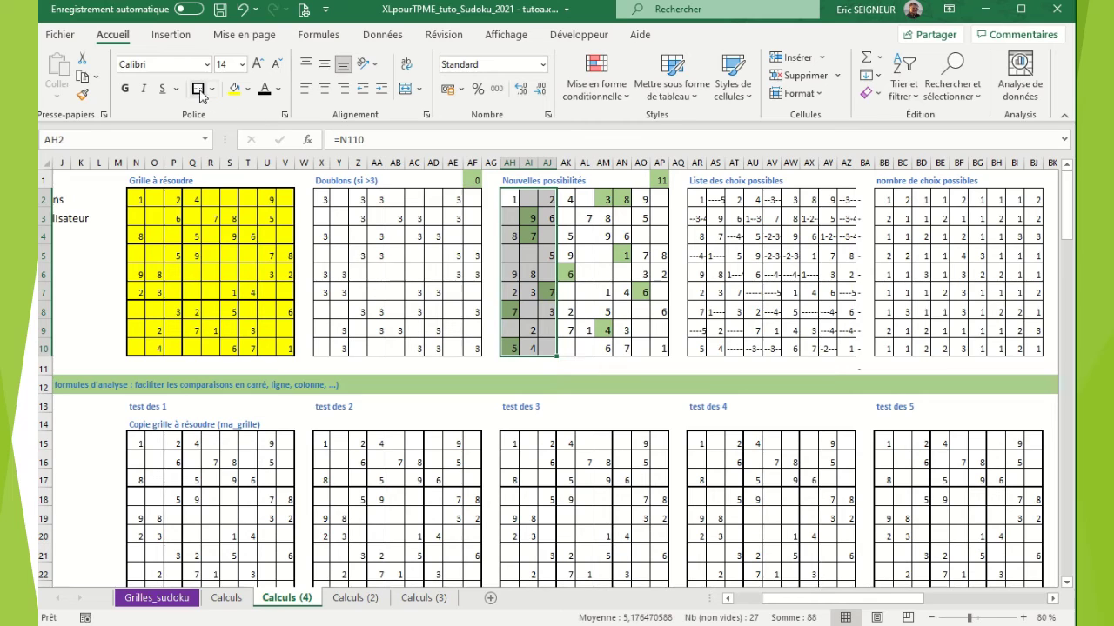
{"action": "key", "text": "ctrl+v"}
{"action": "left_click_drag", "start_coordinate": [575, 201], "coordinate": [607, 348]}
{"action": "key", "text": "ctrl+v"}
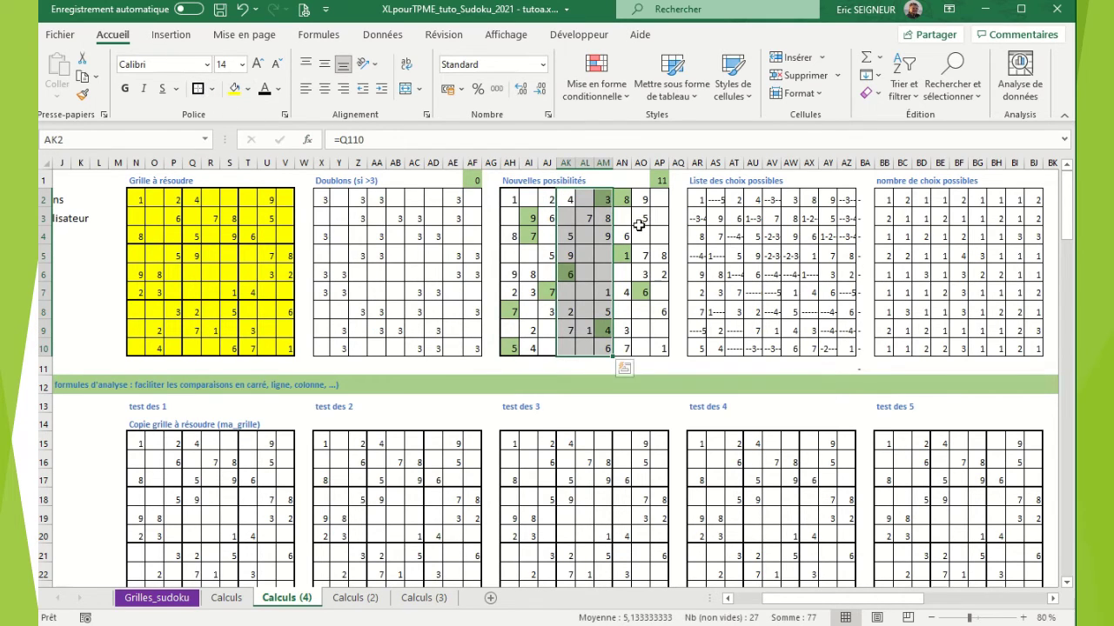
{"action": "left_click_drag", "start_coordinate": [619, 199], "coordinate": [660, 348]}
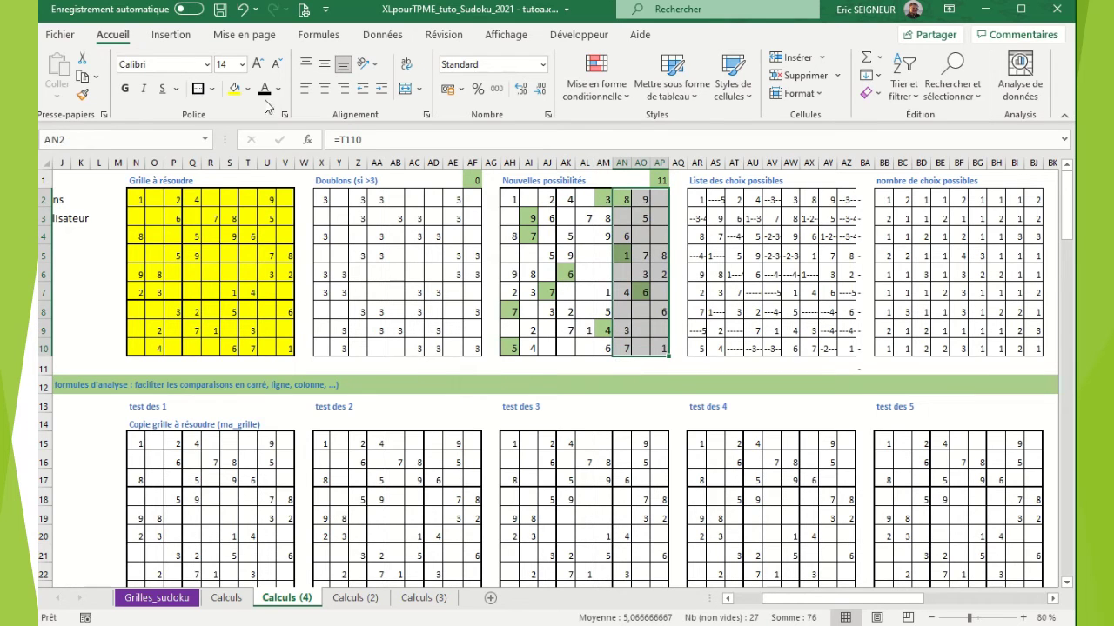
{"action": "left_click_drag", "start_coordinate": [511, 257], "coordinate": [663, 293]}
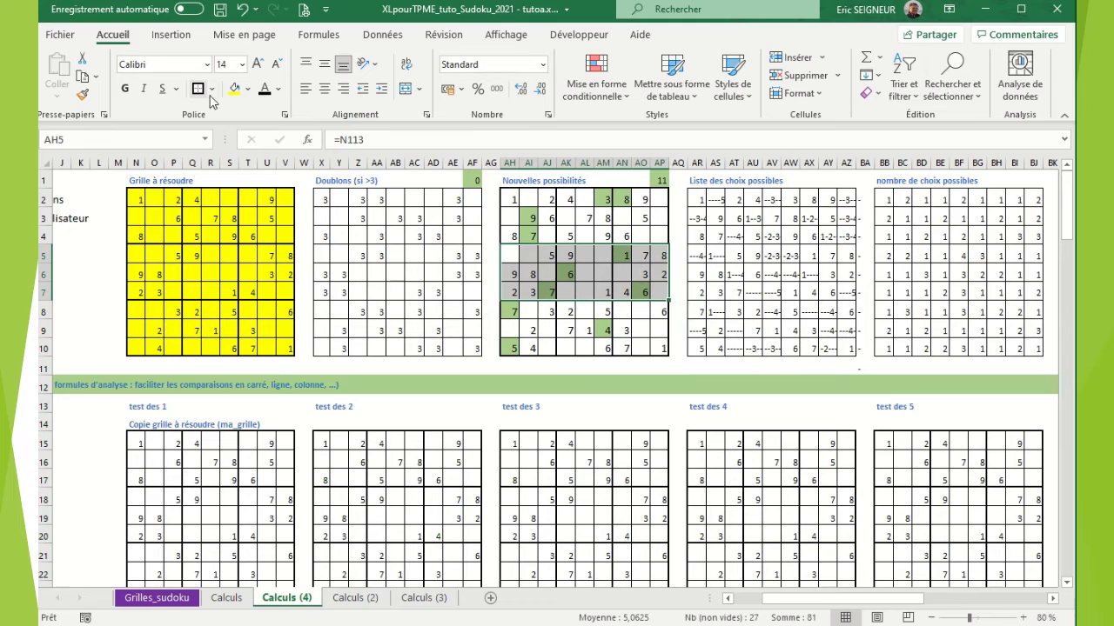
{"action": "left_click", "coordinate": [641, 367]}
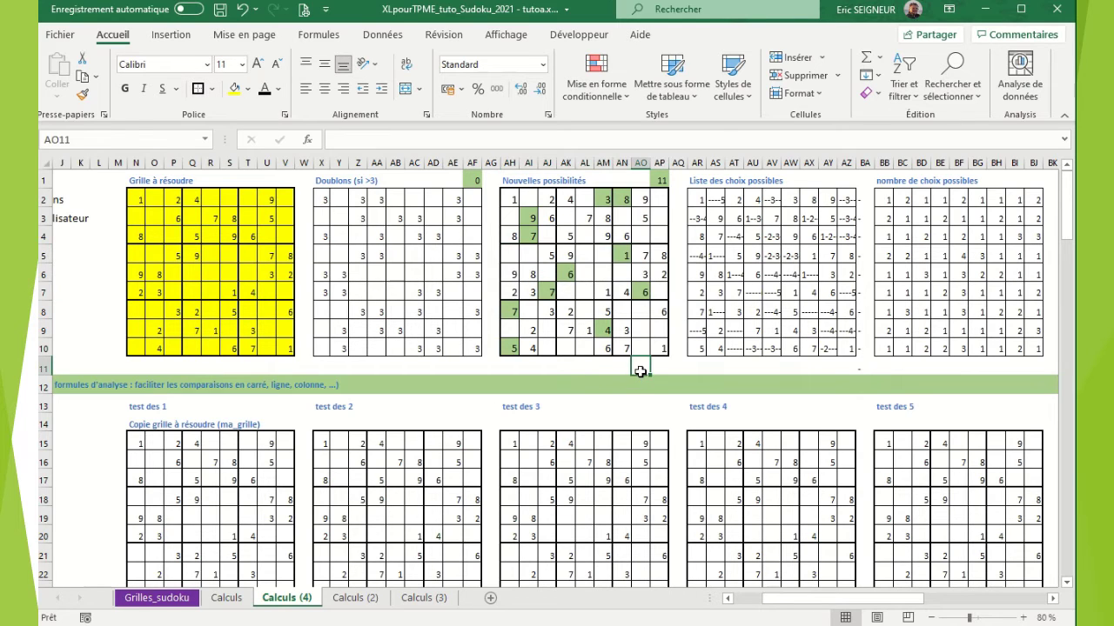
{"action": "left_click", "coordinate": [220, 10]}
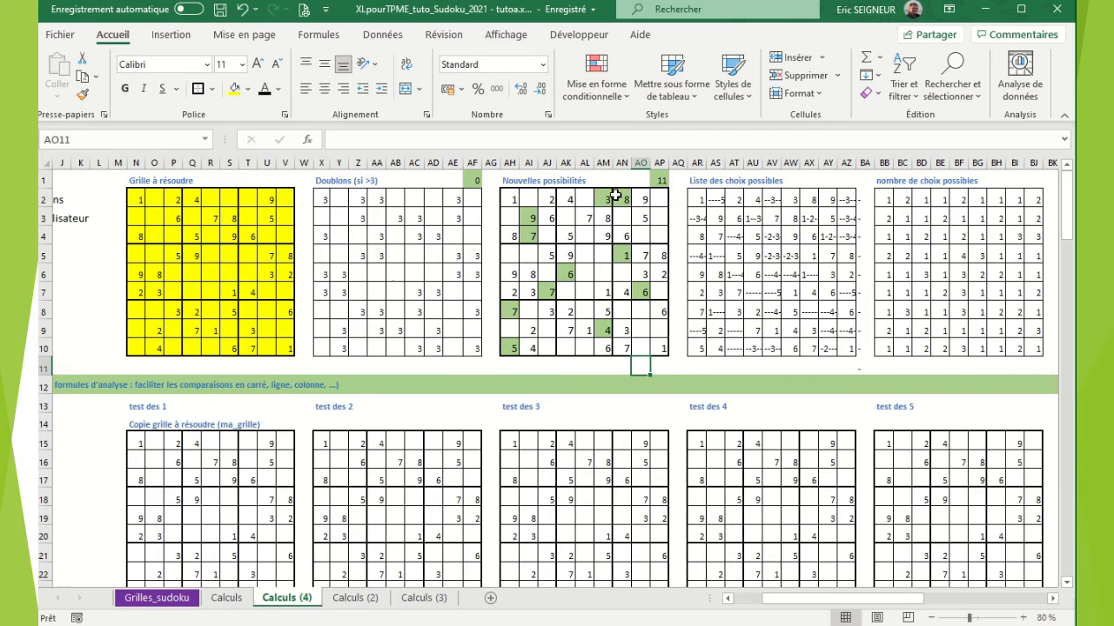
- Fill in the first row of the grid to solve: 3 in S2, 6 in R2, 8 in T2 and 7 in V2
{"action": "left_click", "coordinate": [229, 201]}
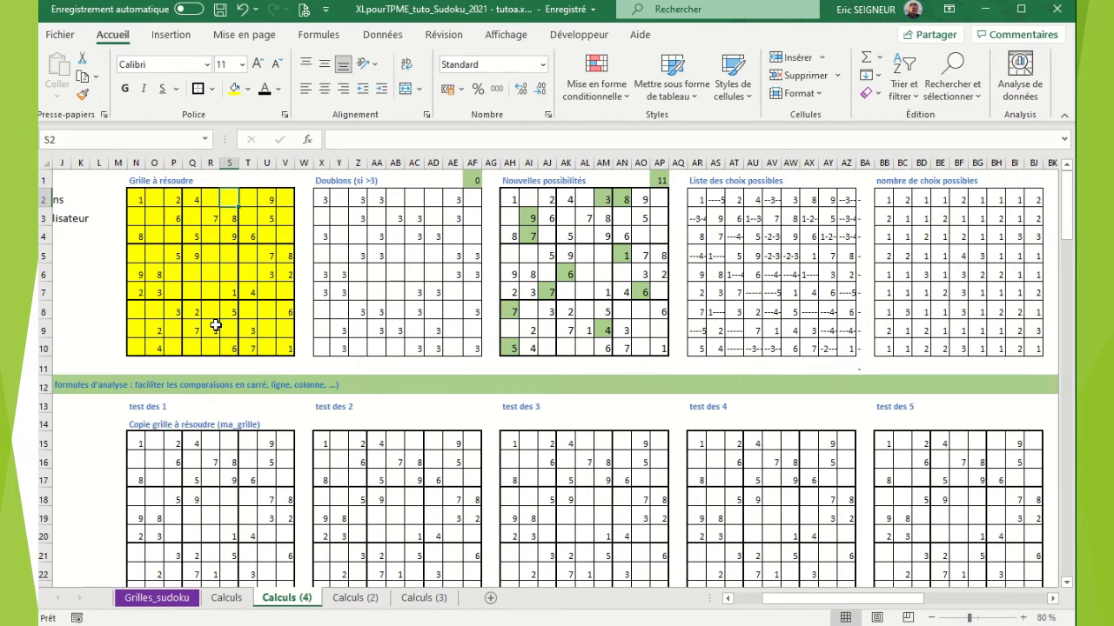
{"action": "type", "text": "3"}
{"action": "key", "text": "Return"}
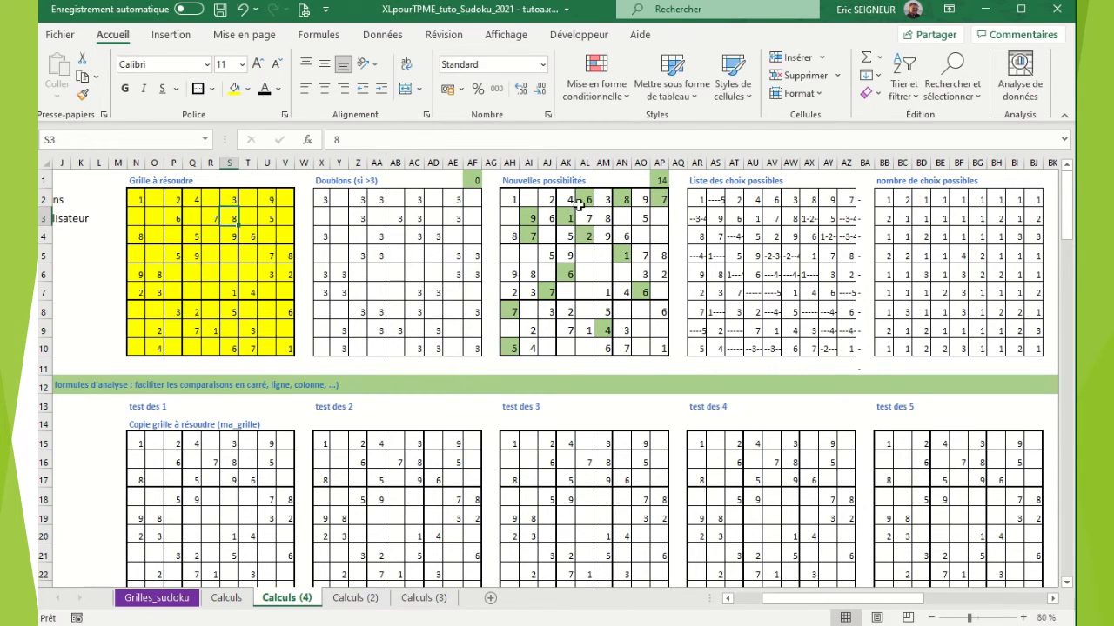
{"action": "left_click", "coordinate": [213, 196]}
{"action": "type", "text": "6"}
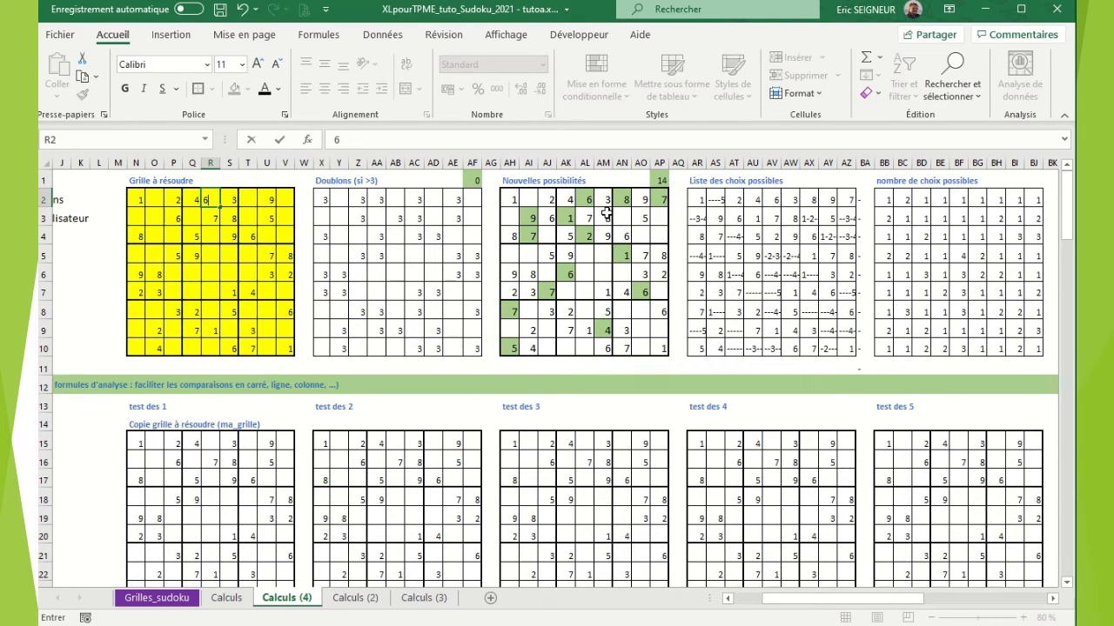
{"action": "left_click", "coordinate": [248, 200]}
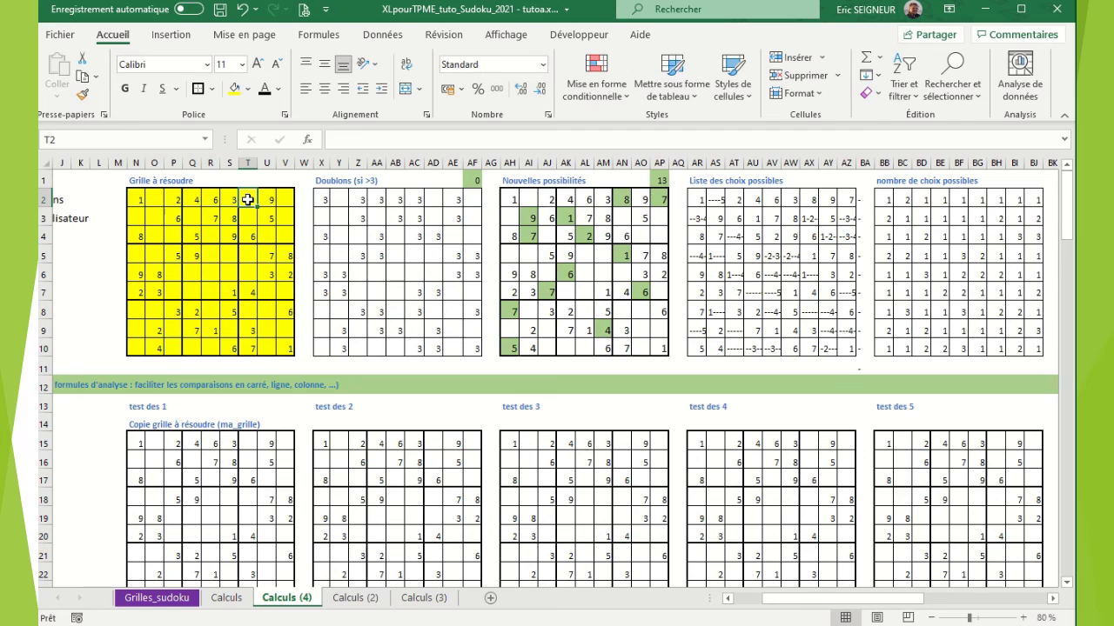
{"action": "type", "text": "8"}
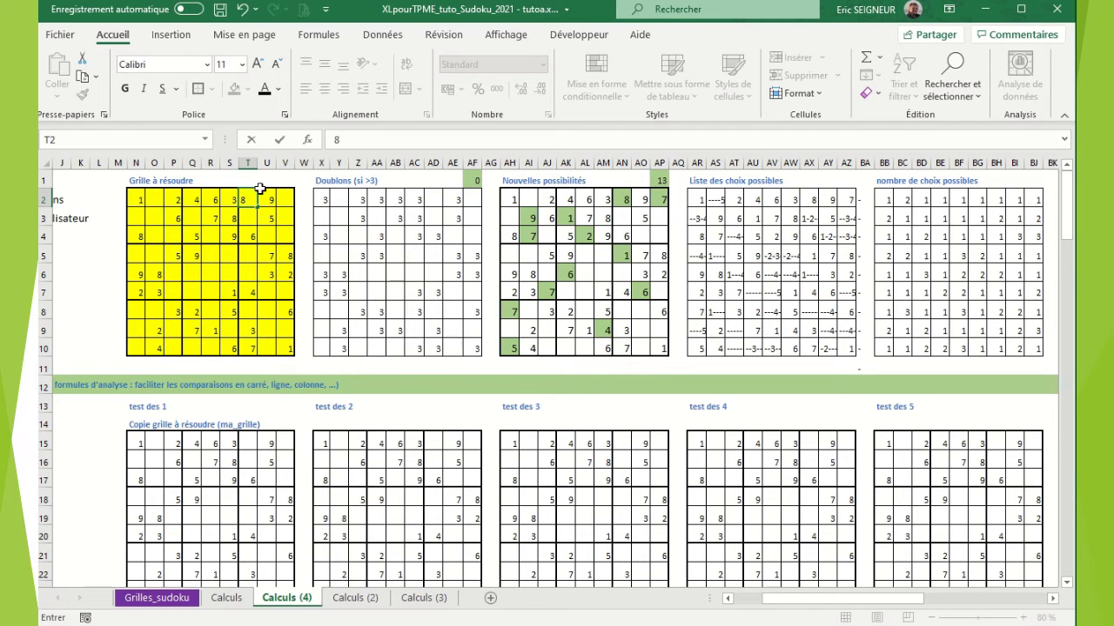
{"action": "left_click", "coordinate": [283, 200]}
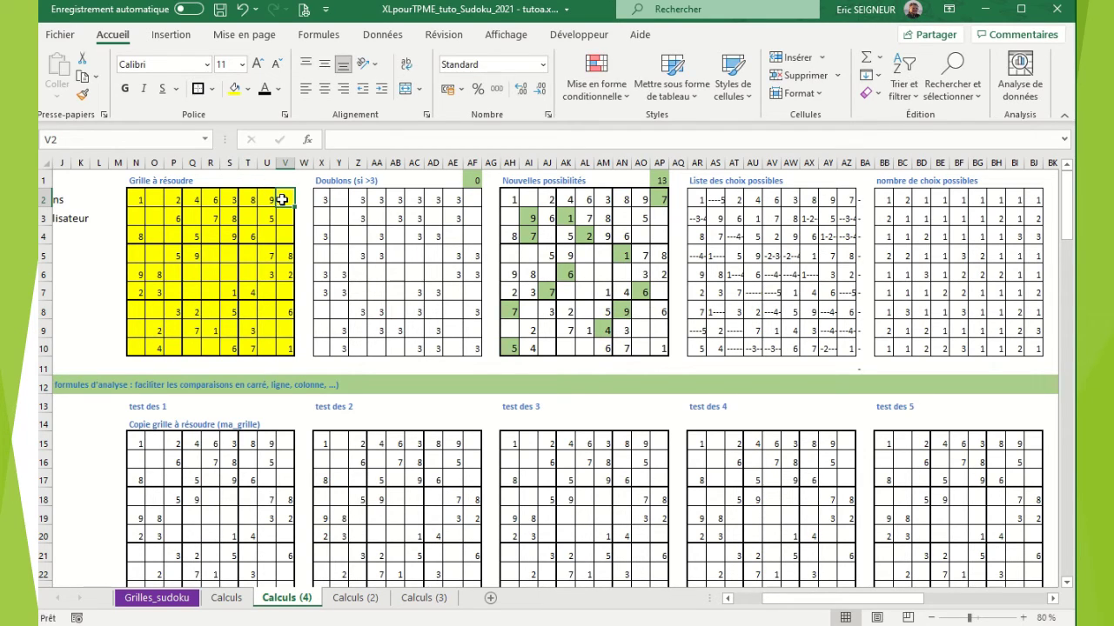
{"action": "type", "text": "7"}
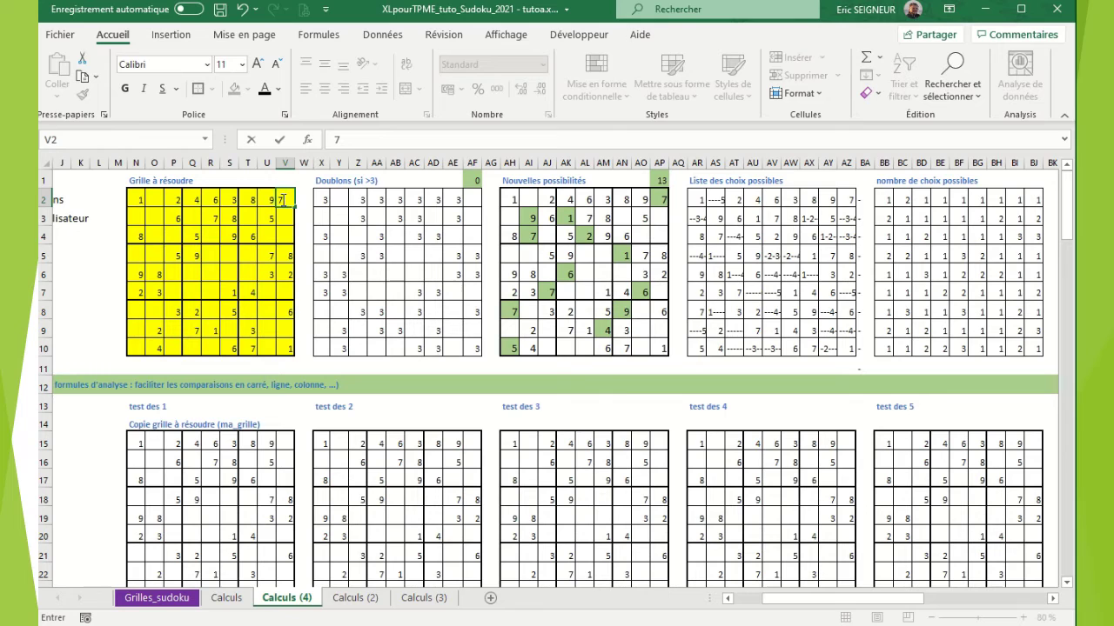
- Enter the suggested digits 9 in O3, 1 in Q3 and 7 in O4 of the grid to solve
{"action": "left_click", "coordinate": [159, 217]}
{"action": "type", "text": "9"}
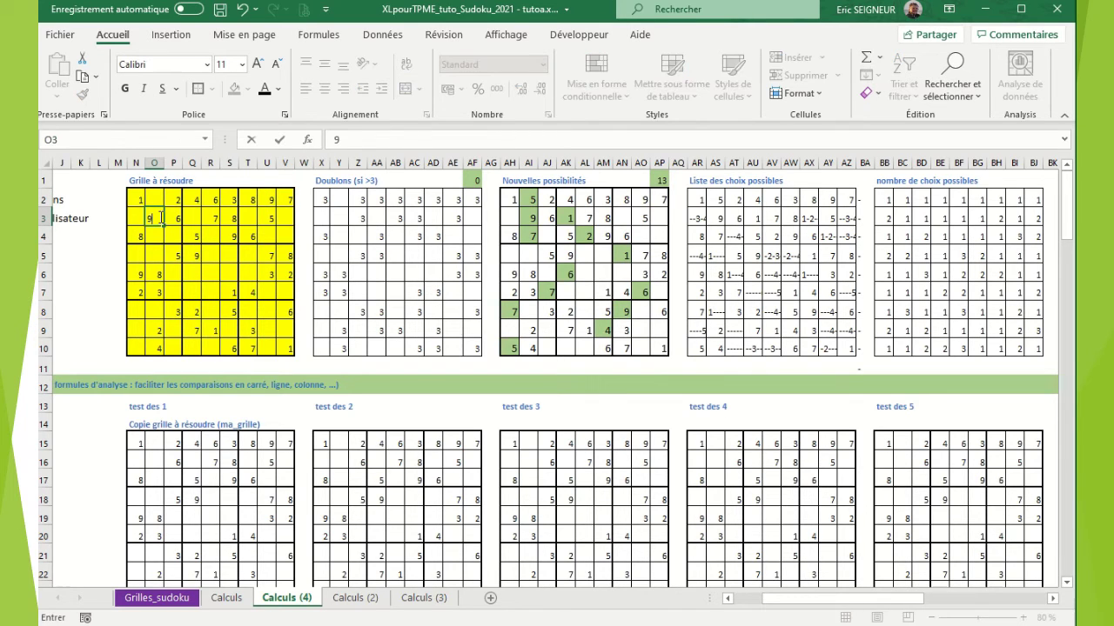
{"action": "left_click", "coordinate": [197, 218]}
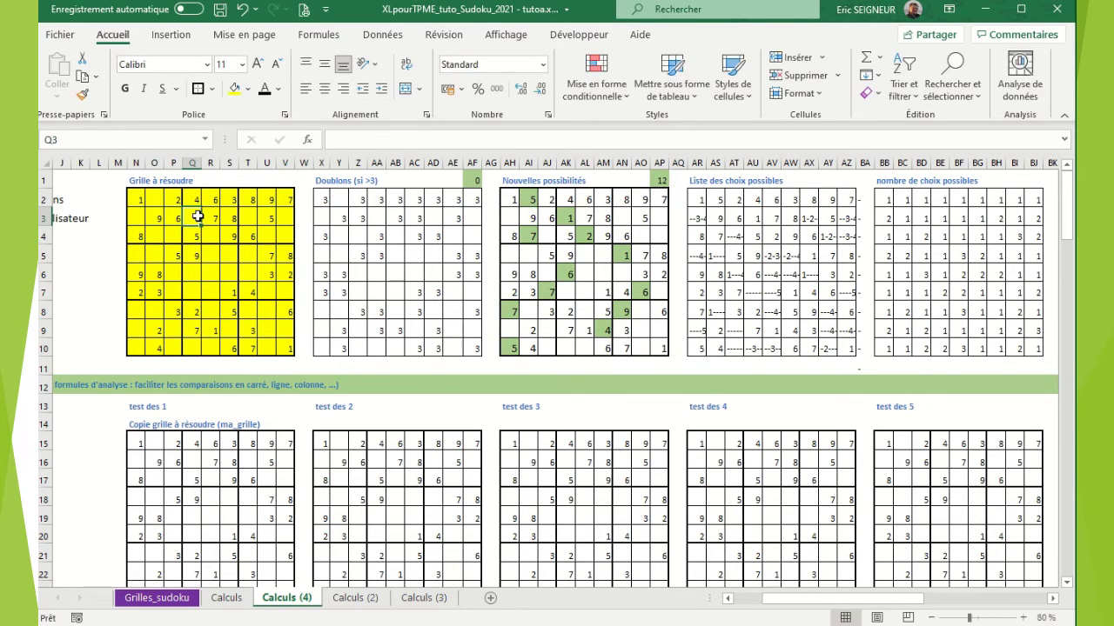
{"action": "type", "text": "1"}
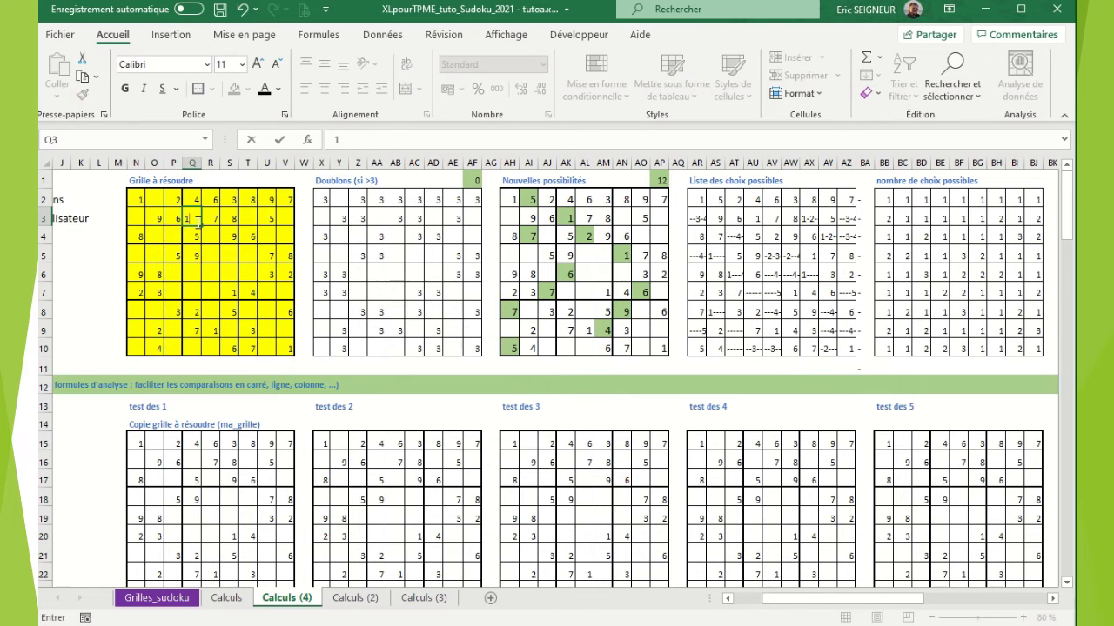
{"action": "left_click", "coordinate": [148, 236]}
{"action": "type", "text": "7"}
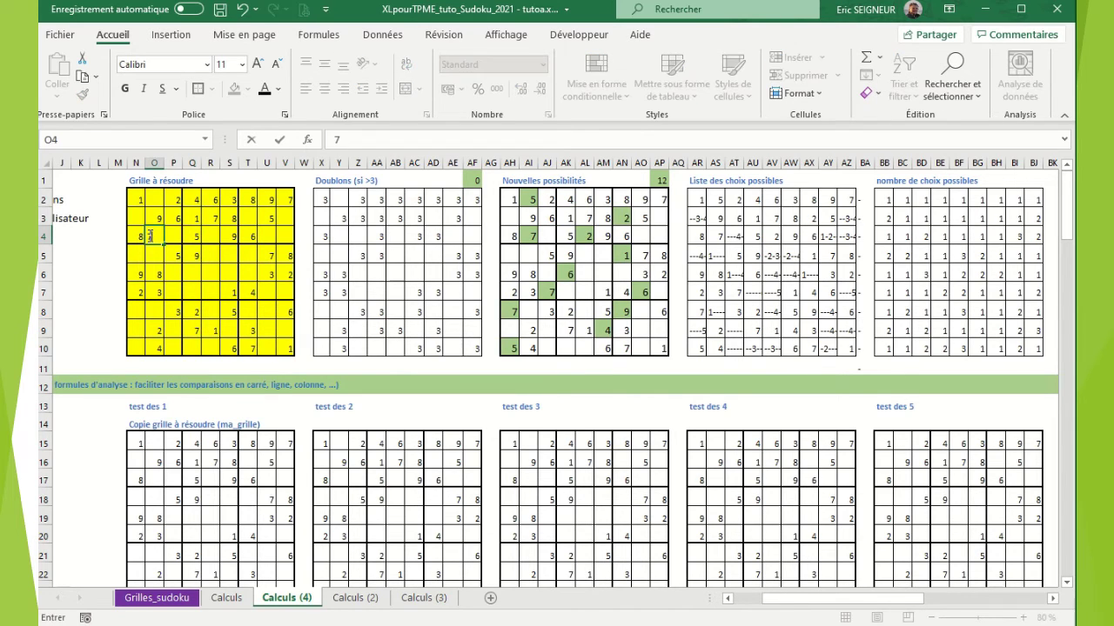
- Enter the suggested digits 5 in O2, 4 in P4 and 2 in R4 of the grid to solve
{"action": "left_click", "coordinate": [153, 200]}
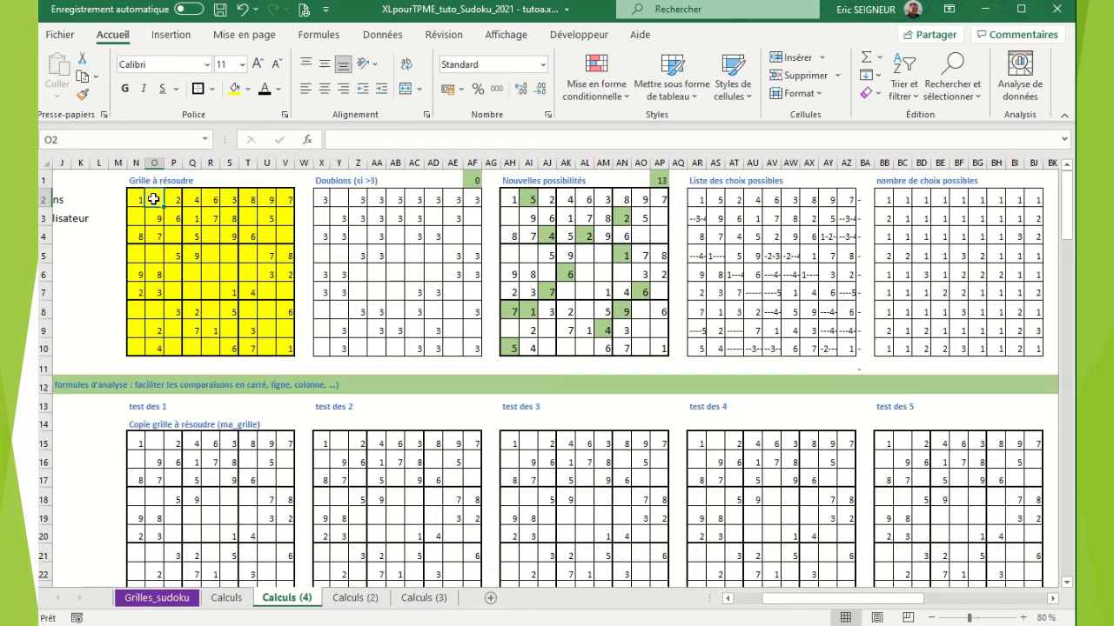
{"action": "type", "text": "5"}
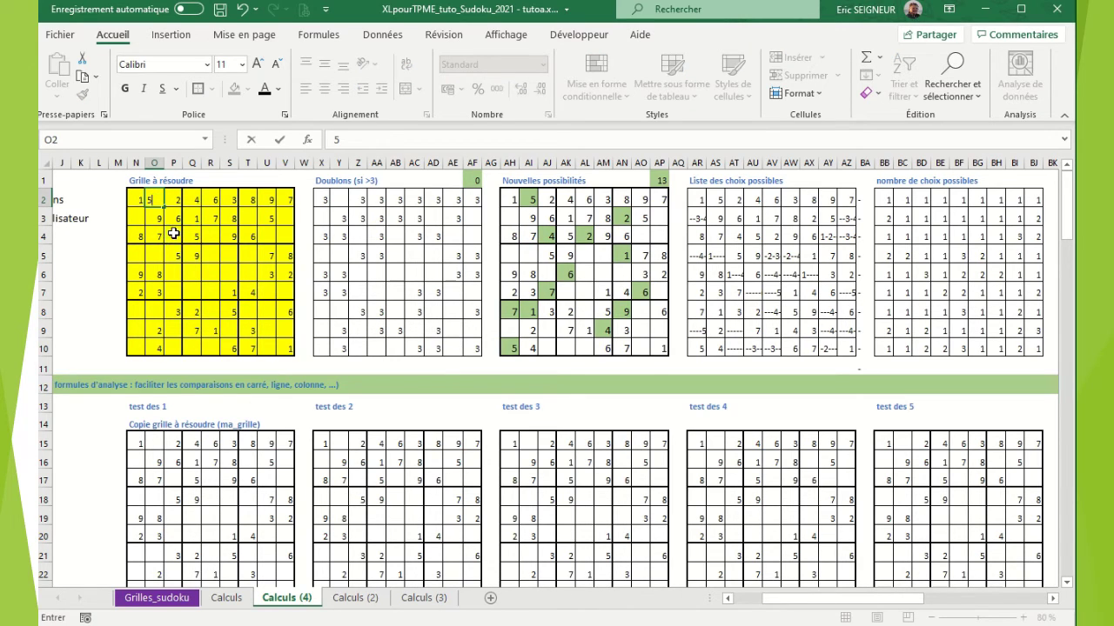
{"action": "left_click", "coordinate": [174, 234]}
{"action": "type", "text": "4"}
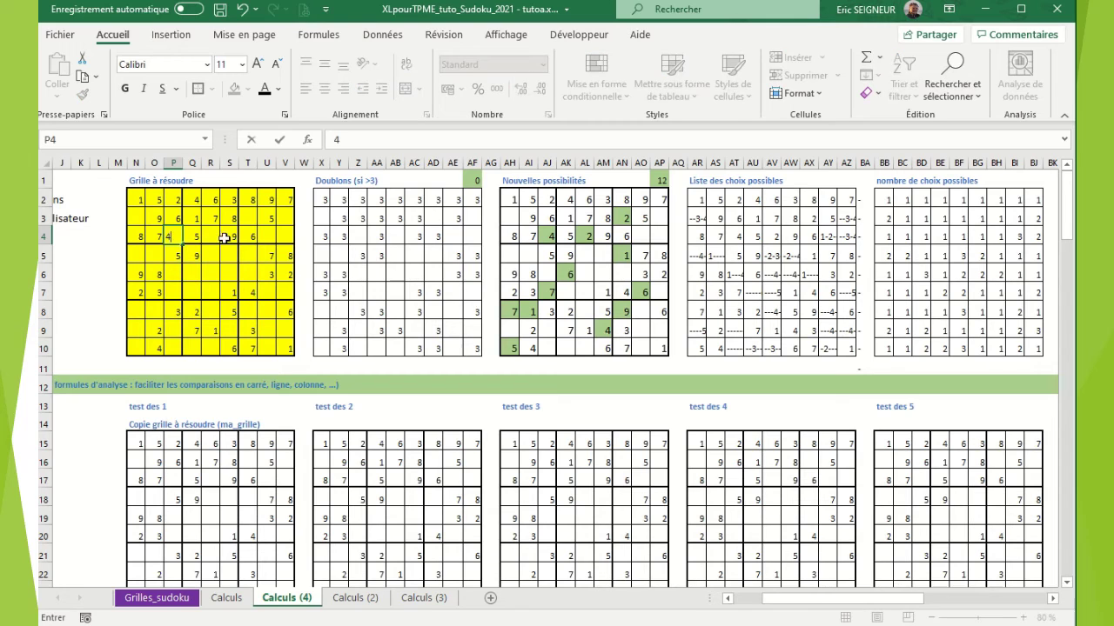
{"action": "left_click", "coordinate": [214, 237]}
{"action": "type", "text": "2"}
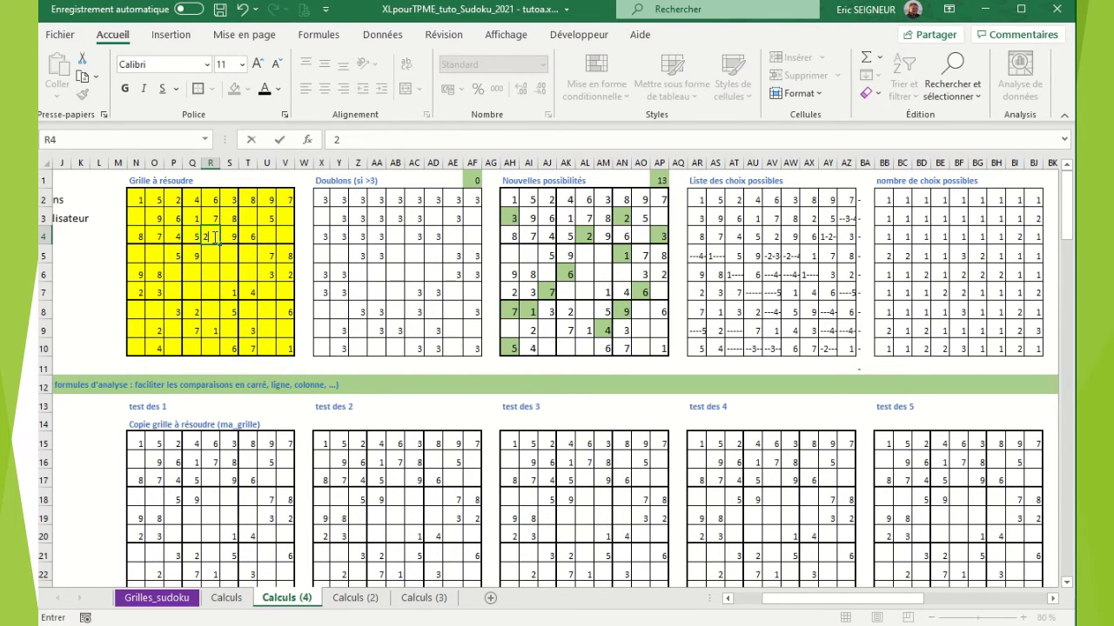
- Enter the suggested digits 2 in T3, 1 in U4 and 3 in V4 of the grid to solve
{"action": "left_click", "coordinate": [248, 218]}
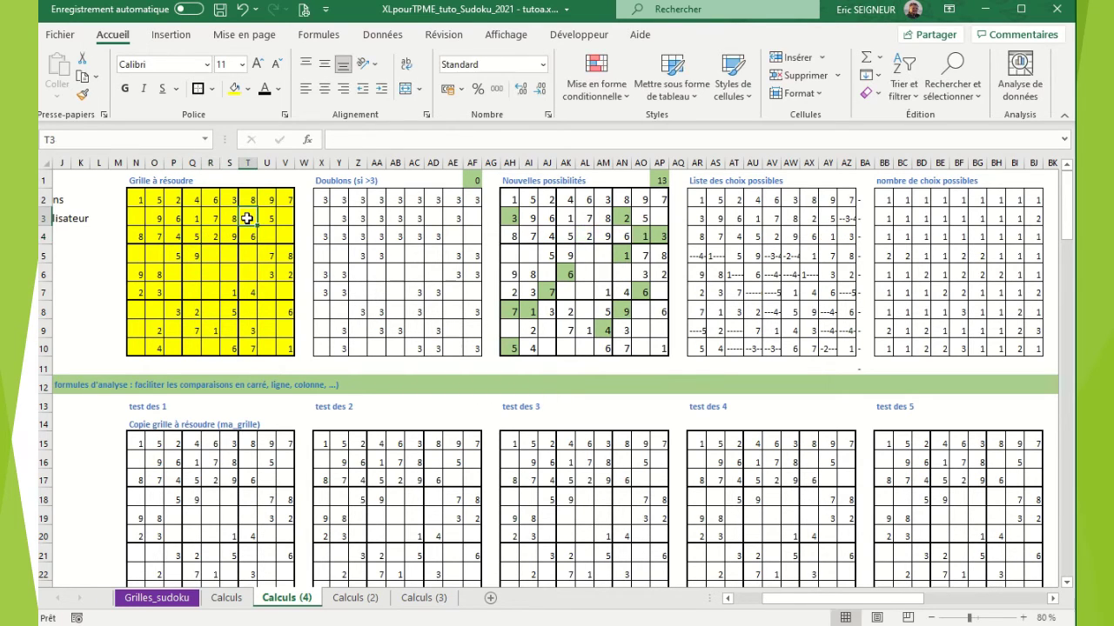
{"action": "type", "text": "2"}
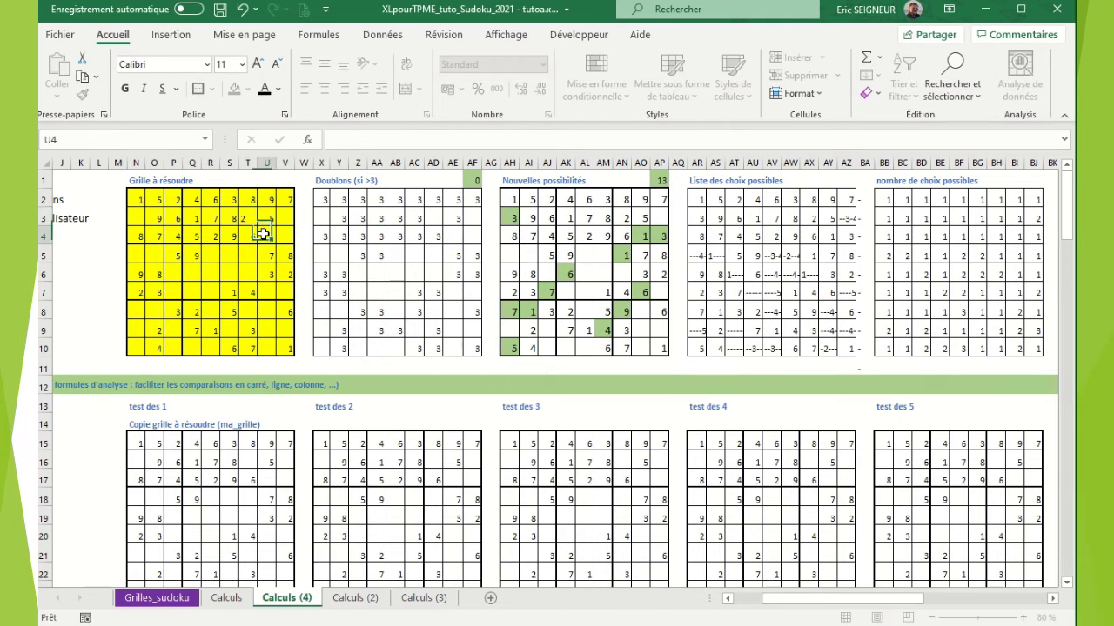
{"action": "left_click", "coordinate": [262, 233]}
{"action": "type", "text": "1"}
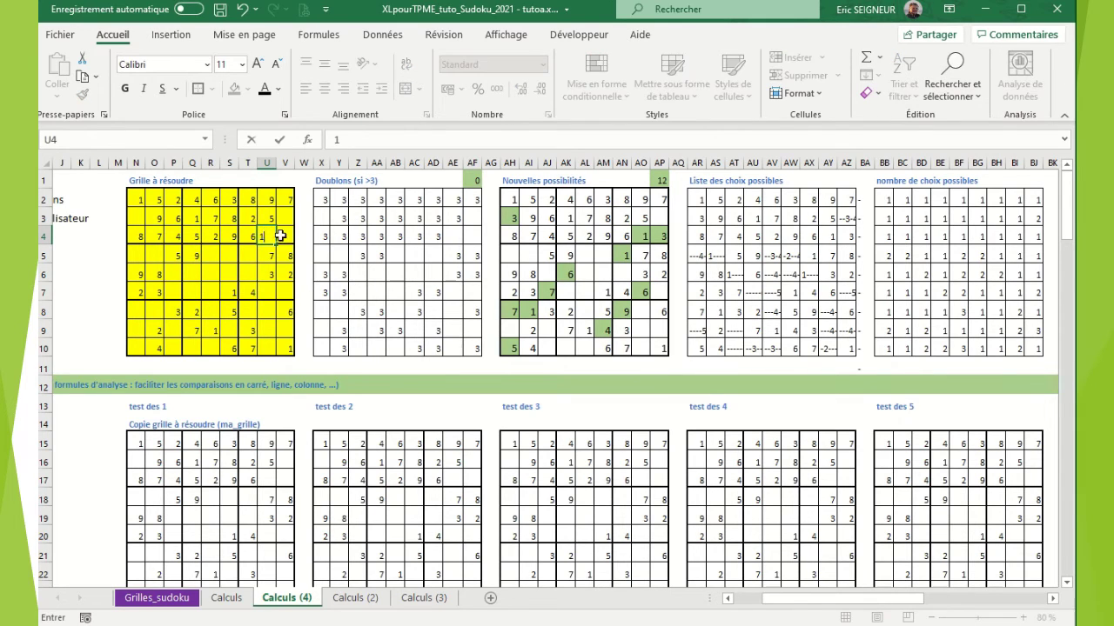
{"action": "left_click", "coordinate": [287, 236]}
{"action": "type", "text": "3"}
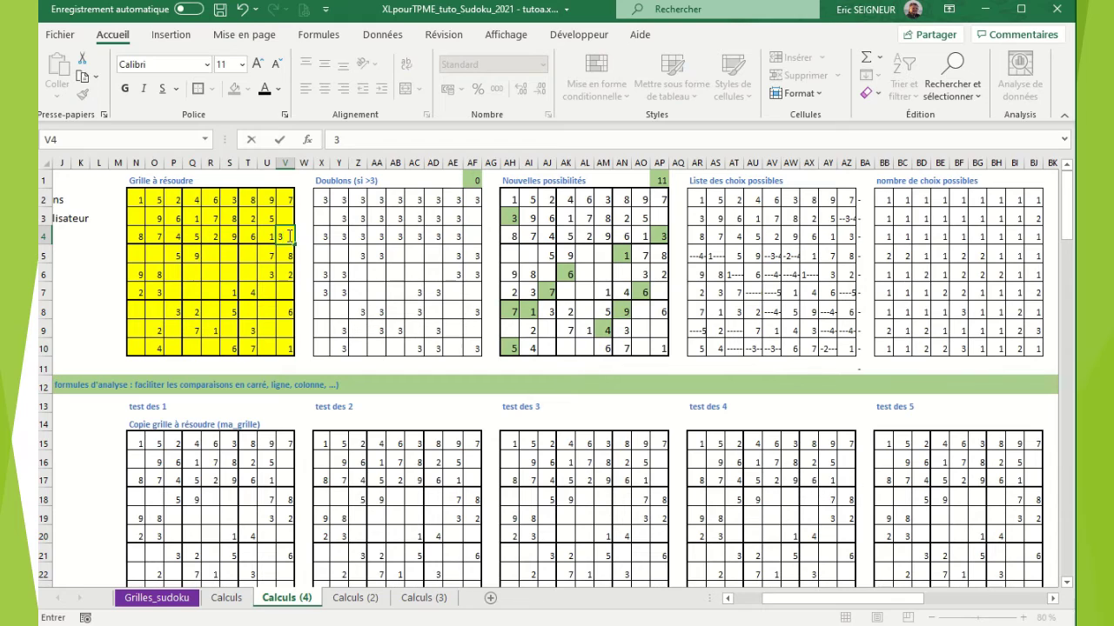
- Complete the second row of the grid to solve with the suggested digits 3 in N3 and 4 in V3
{"action": "left_click", "coordinate": [131, 217]}
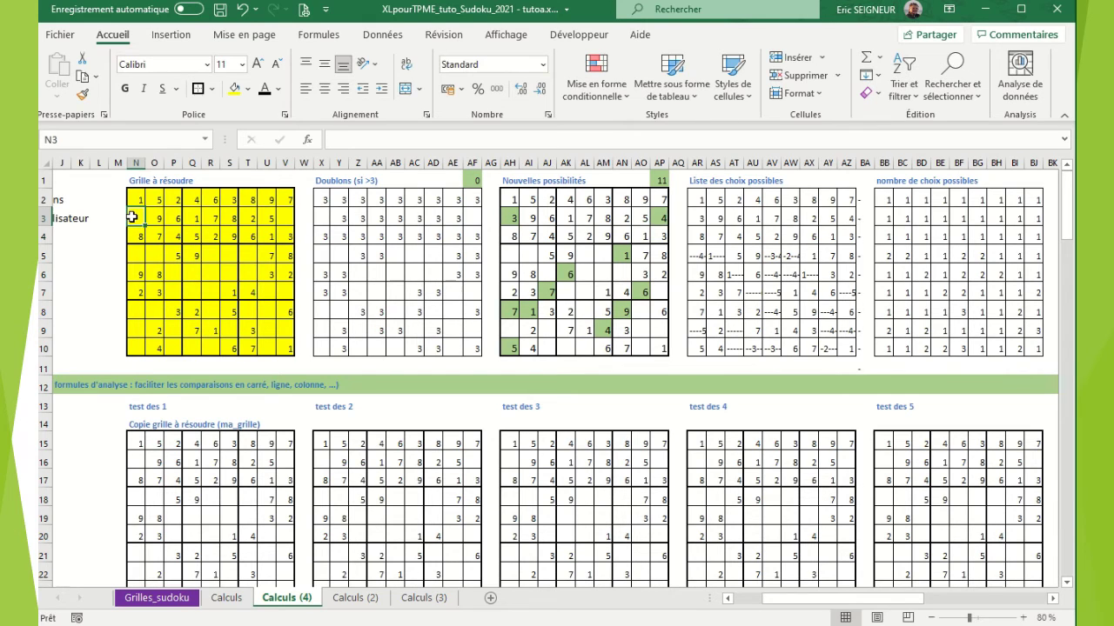
{"action": "type", "text": "3"}
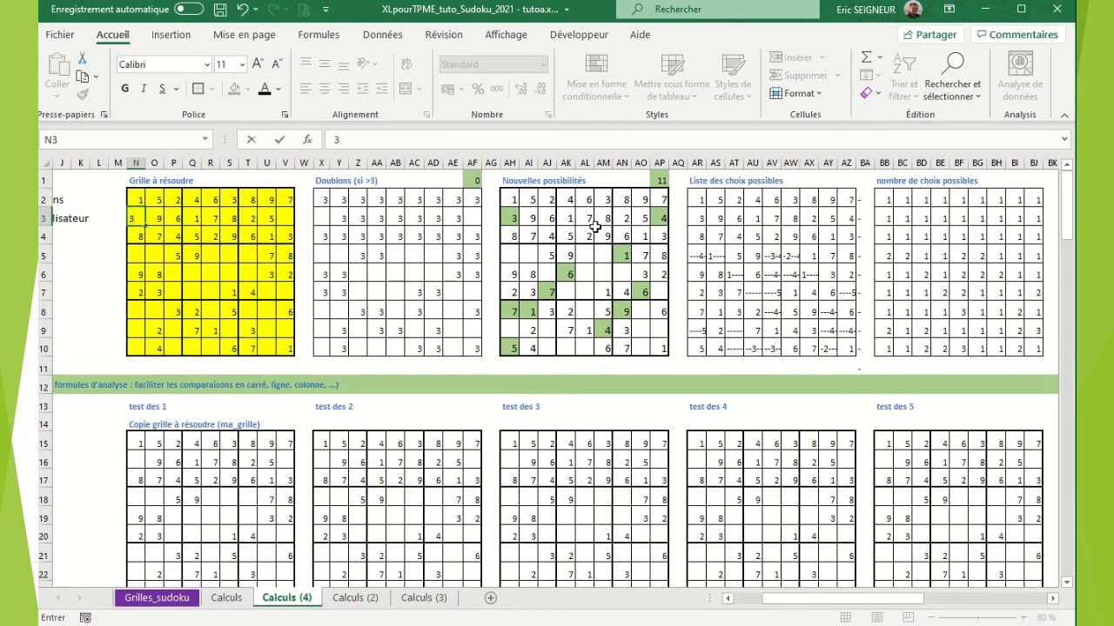
{"action": "left_click", "coordinate": [279, 221]}
{"action": "type", "text": "4"}
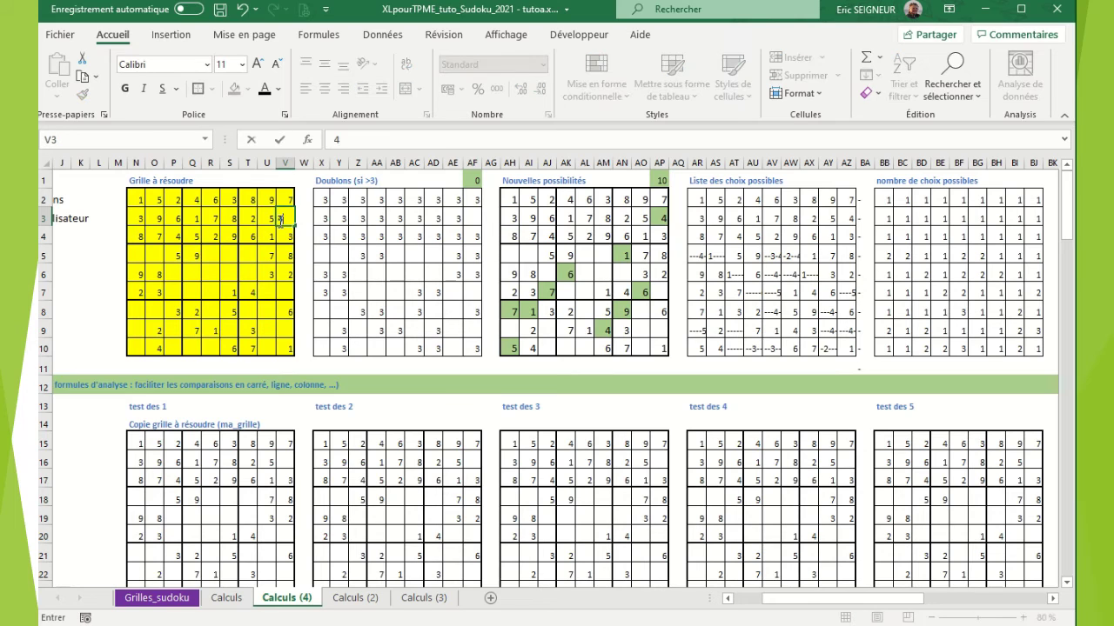
- Enter the suggested digits 1 in T5, 6 in Q6 and 6 in O5 of the grid to solve
{"action": "left_click", "coordinate": [246, 255]}
{"action": "type", "text": "1"}
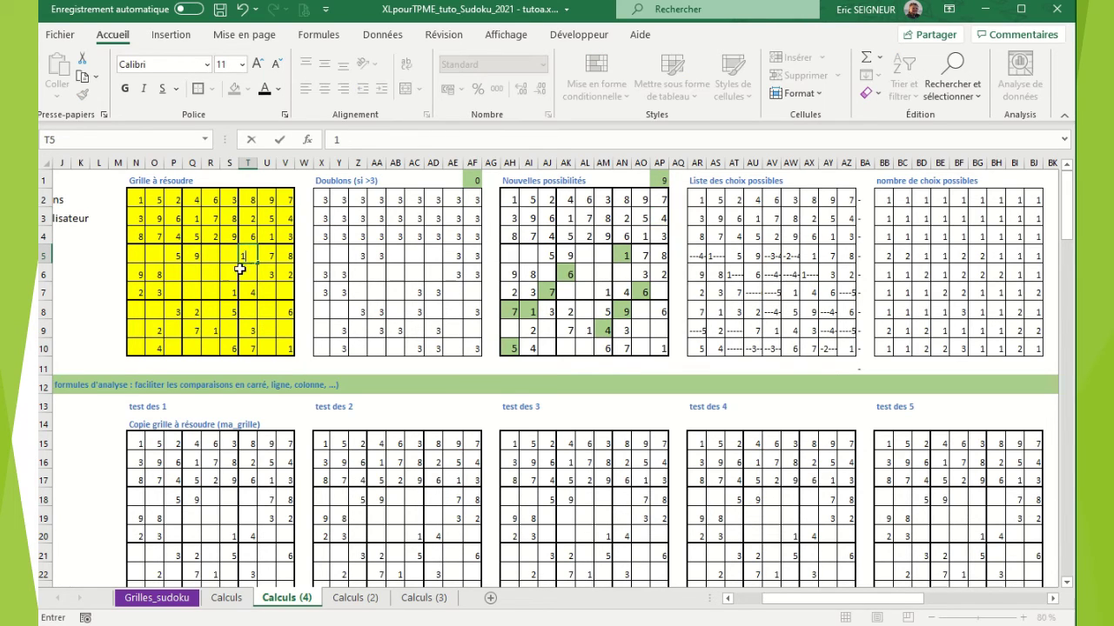
{"action": "left_click", "coordinate": [190, 274]}
{"action": "type", "text": "6"}
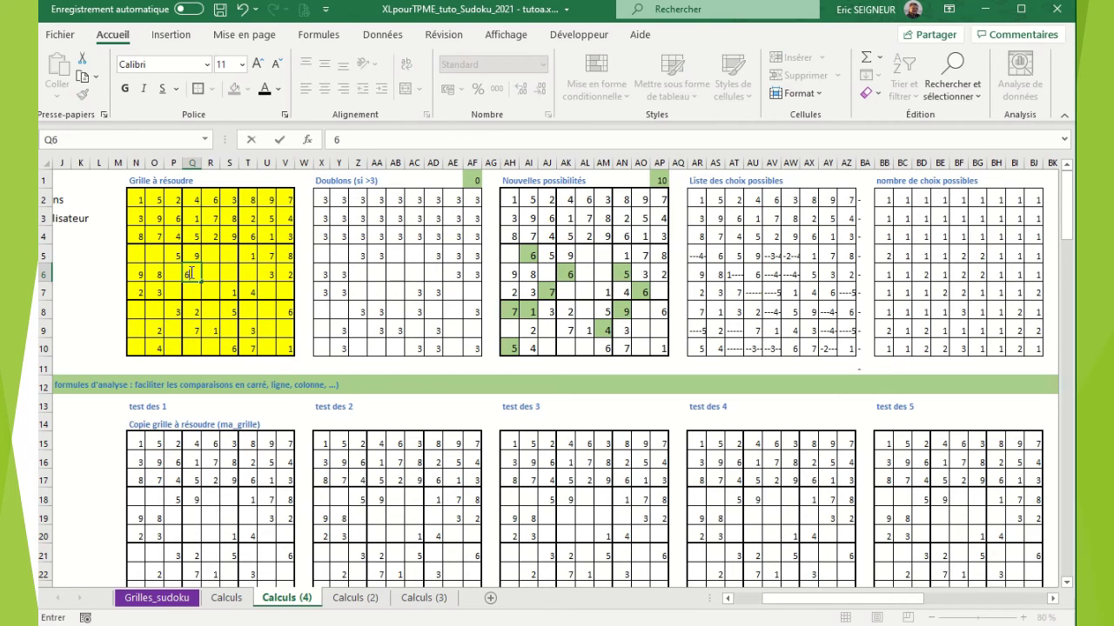
{"action": "left_click", "coordinate": [153, 254]}
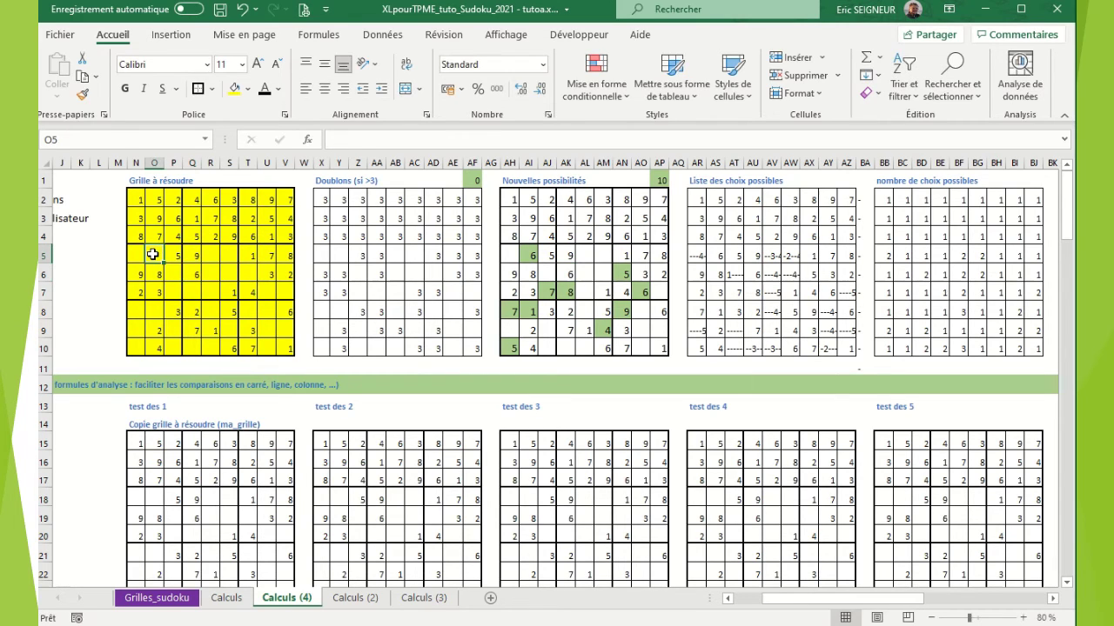
{"action": "type", "text": "6"}
- Enter the suggested digits 7 in P7 and 8 in Q7 of the grid to solve
{"action": "left_click", "coordinate": [175, 289]}
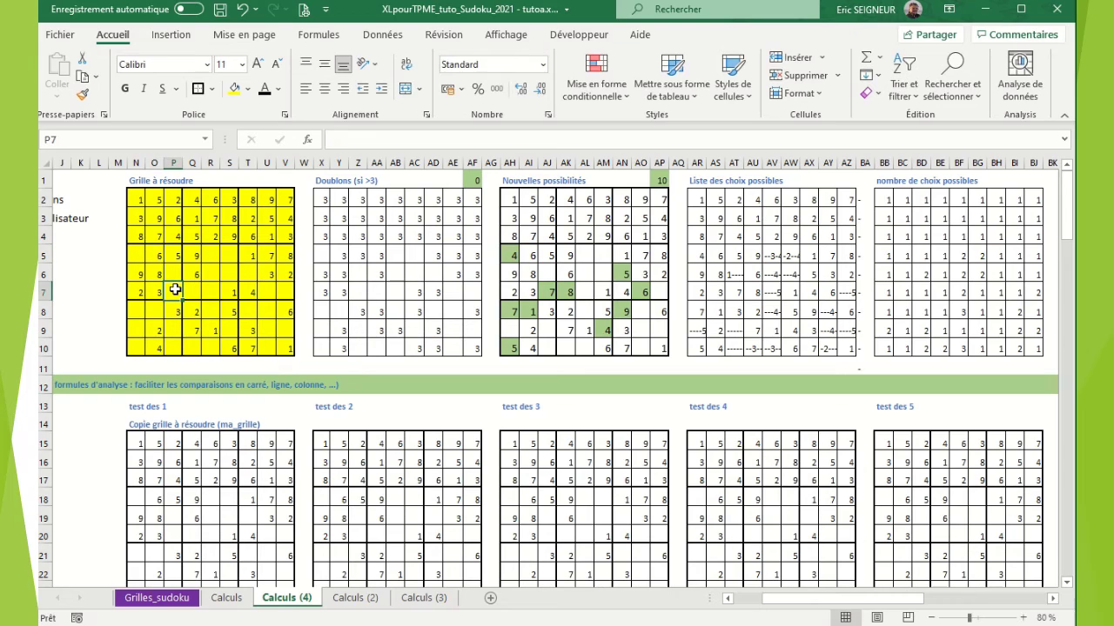
{"action": "type", "text": "7"}
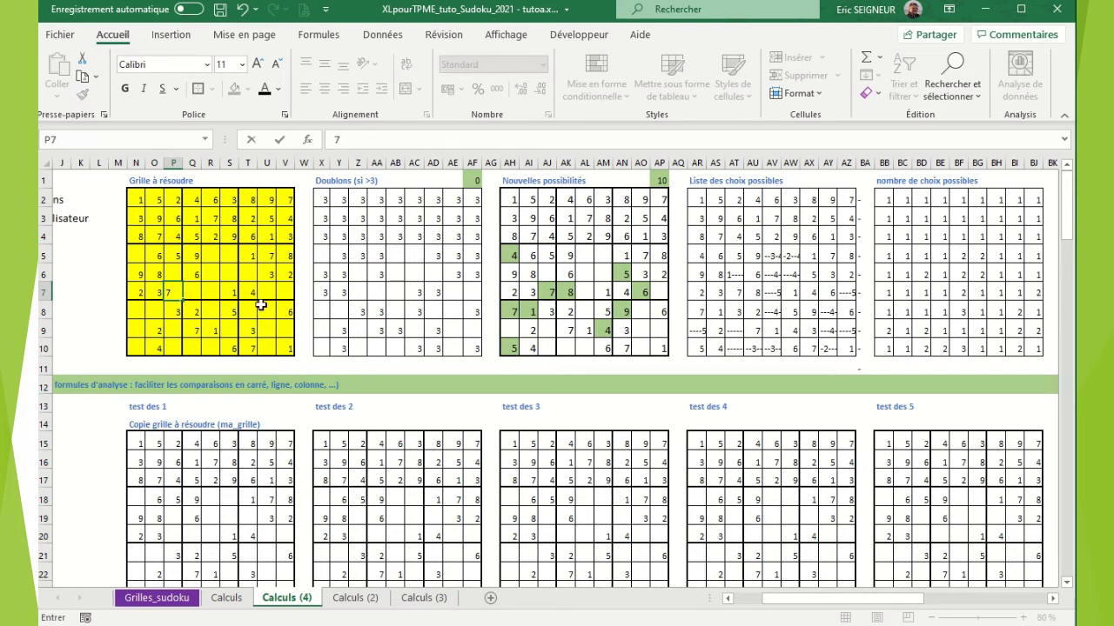
{"action": "left_click", "coordinate": [189, 294]}
{"action": "type", "text": "8"}
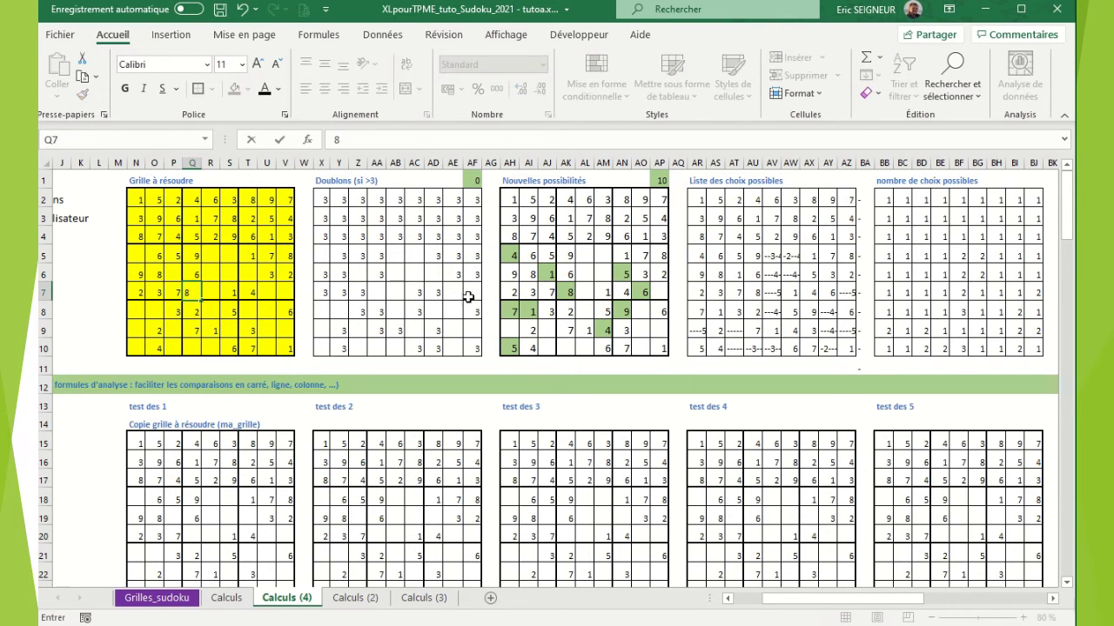
- Enter the suggested digits 5 in T6, 6 in U7 and 9 in V7 of the grid to solve
{"action": "left_click", "coordinate": [251, 269]}
{"action": "type", "text": "5"}
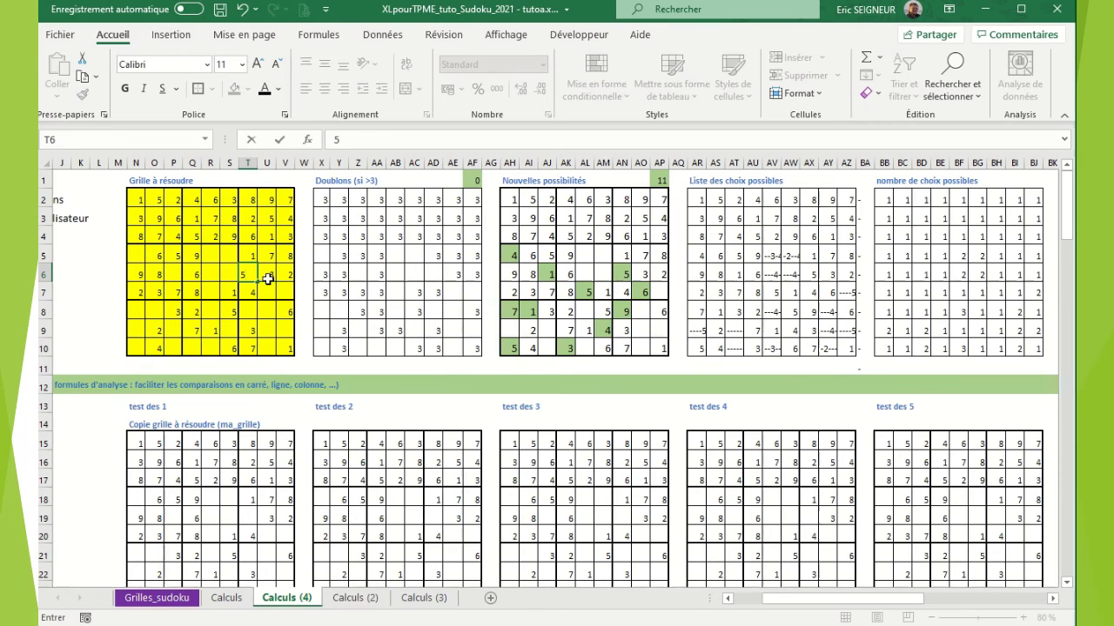
{"action": "left_click", "coordinate": [263, 292]}
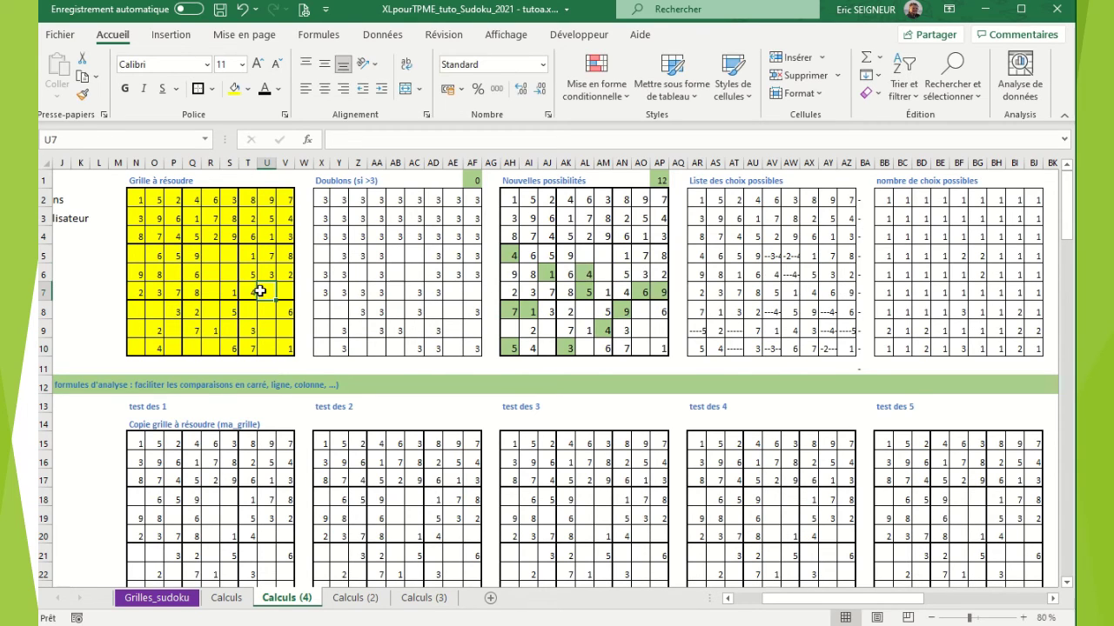
{"action": "type", "text": "6"}
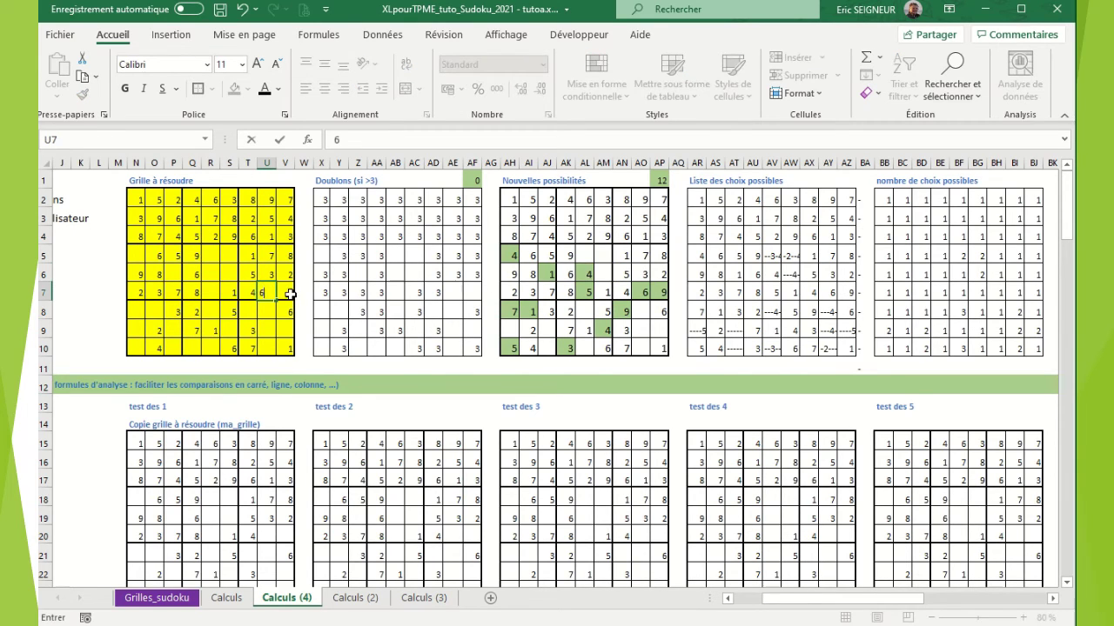
{"action": "left_click", "coordinate": [283, 292]}
{"action": "type", "text": "9"}
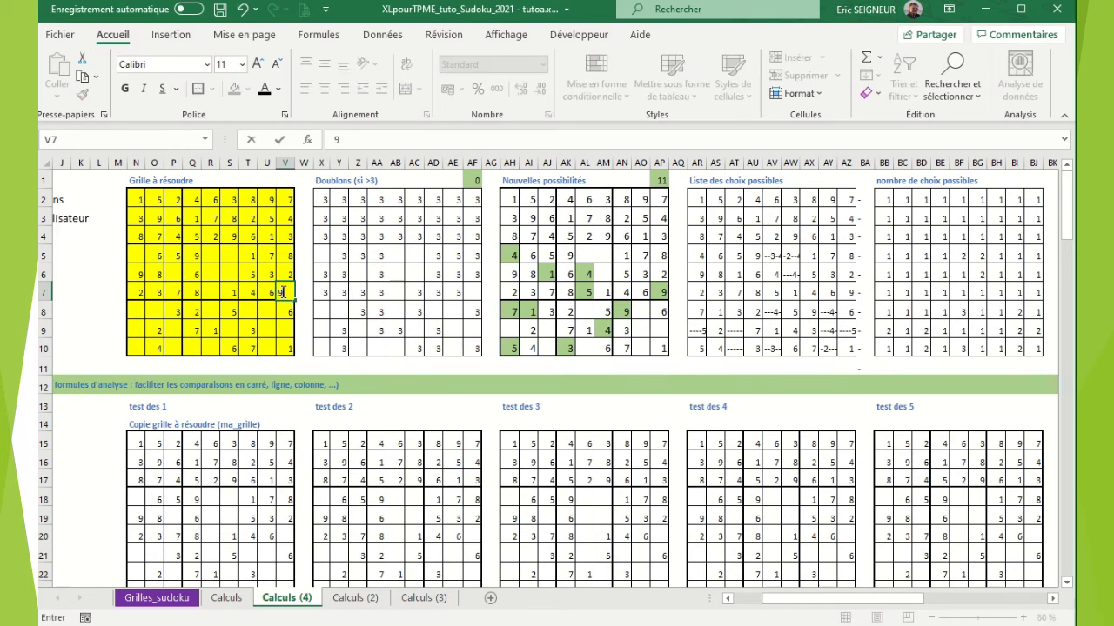
- Complete the central block of the grid to solve: 4 in R6, 5 in R7, 3 in R5, 2 in S5 and 7 in S6
{"action": "left_click", "coordinate": [209, 272]}
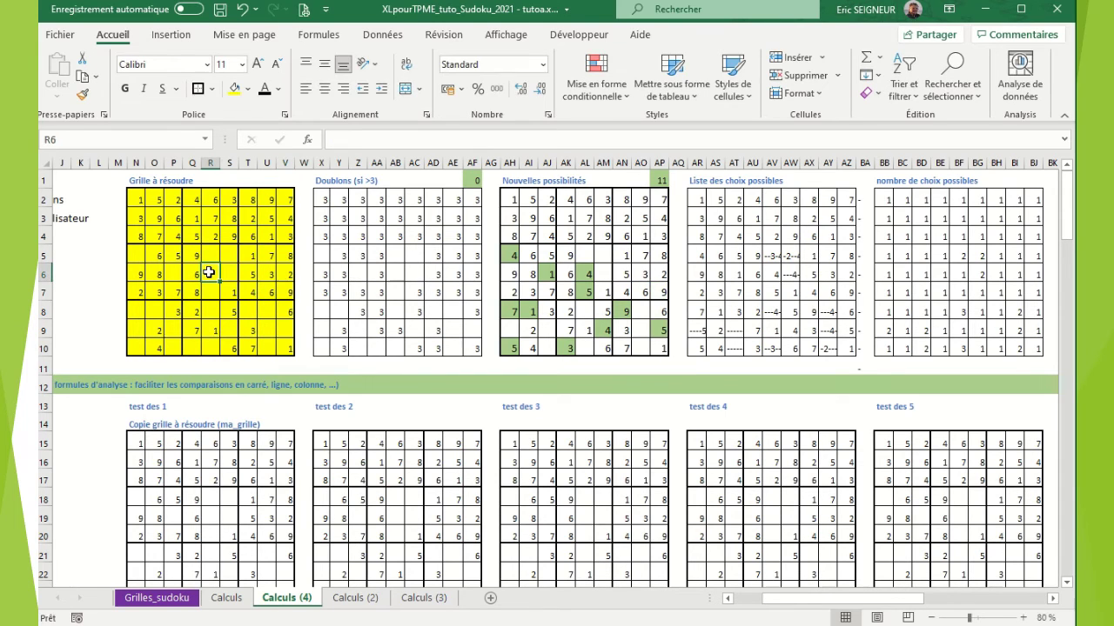
{"action": "type", "text": "4"}
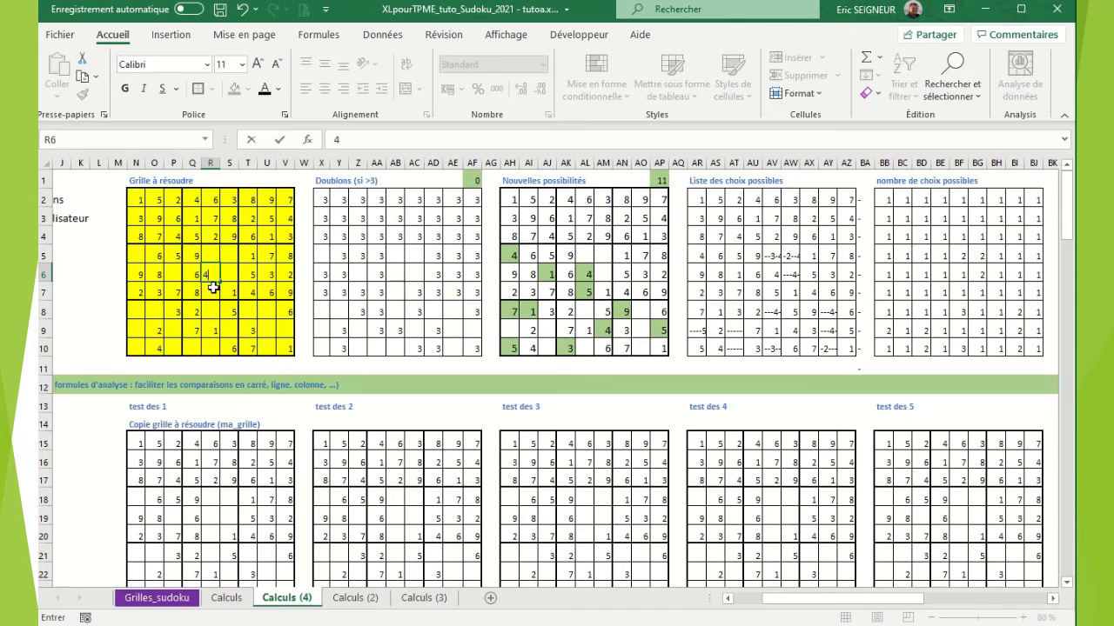
{"action": "left_click", "coordinate": [213, 288]}
{"action": "type", "text": "5"}
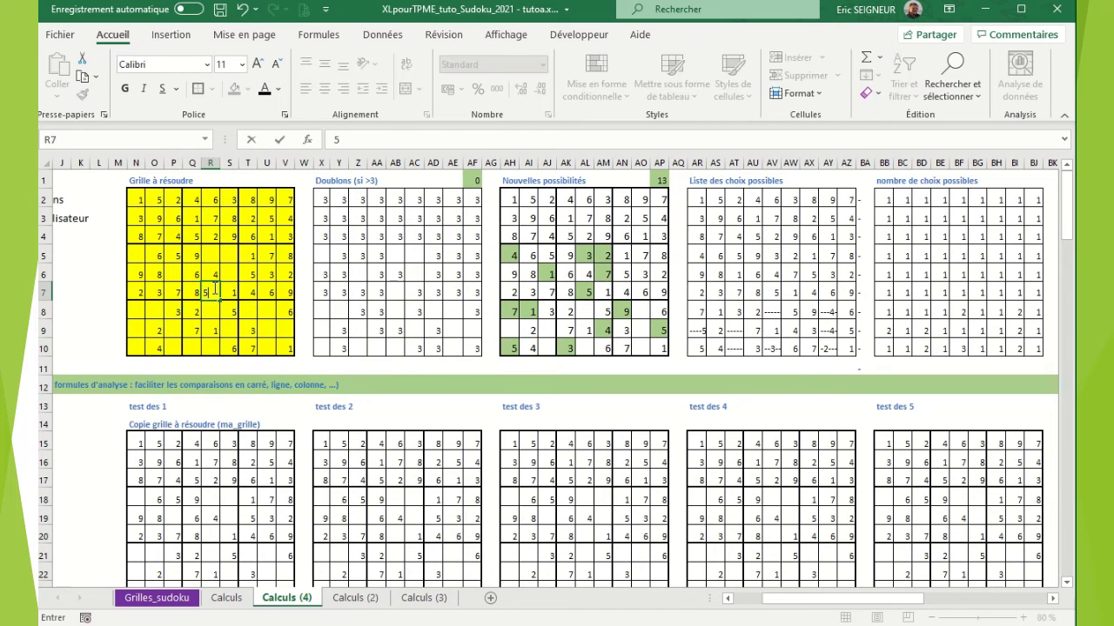
{"action": "left_click", "coordinate": [213, 258]}
{"action": "type", "text": "3"}
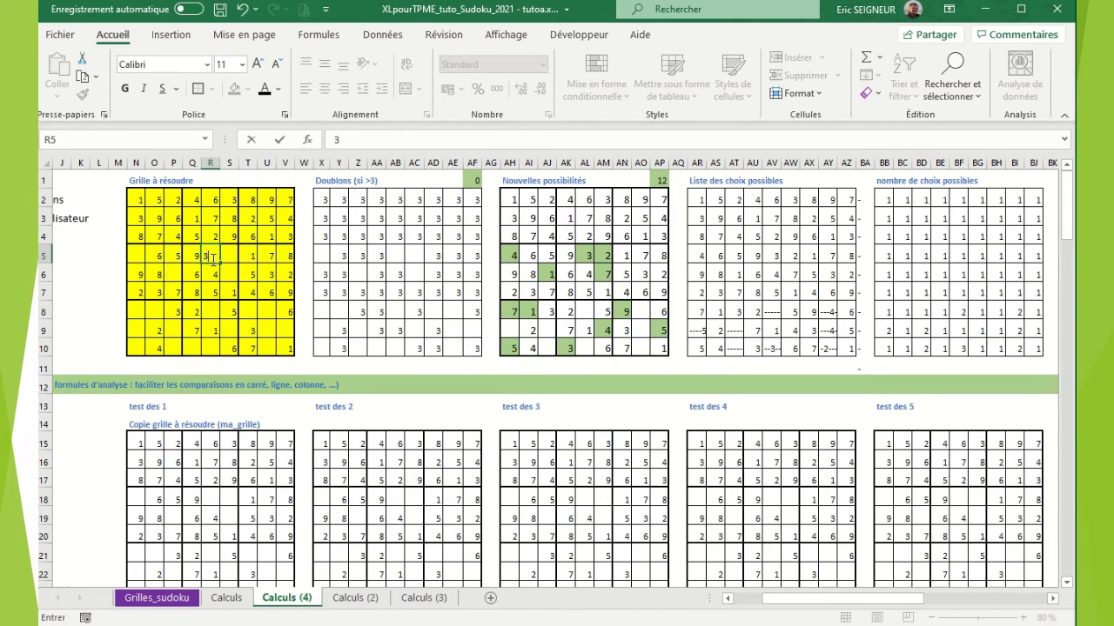
{"action": "left_click", "coordinate": [225, 257]}
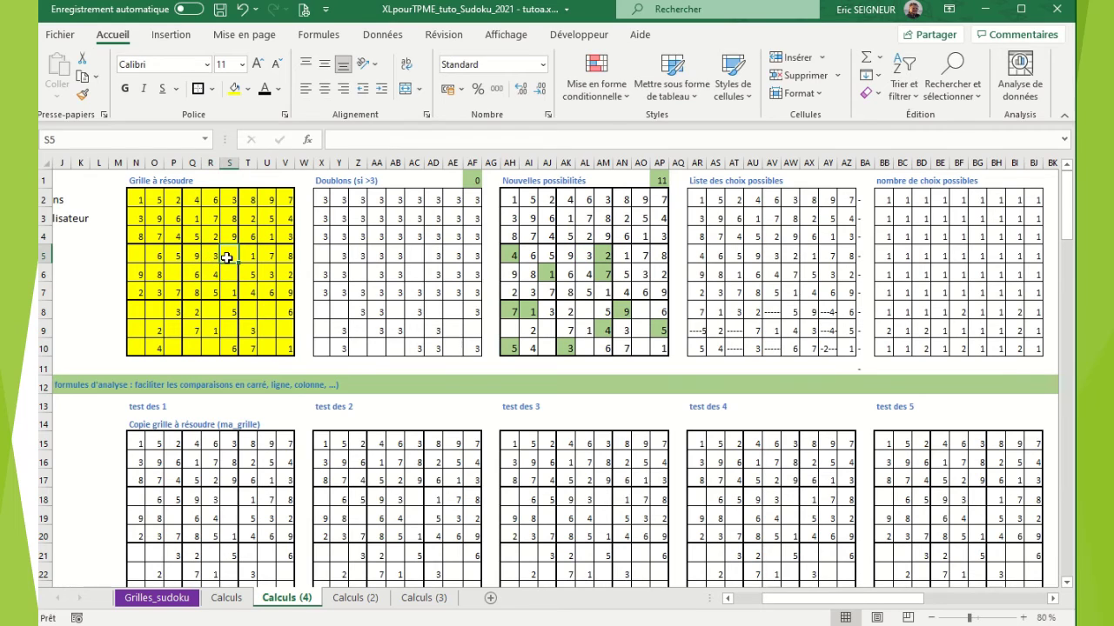
{"action": "type", "text": "2"}
{"action": "left_click", "coordinate": [230, 275]}
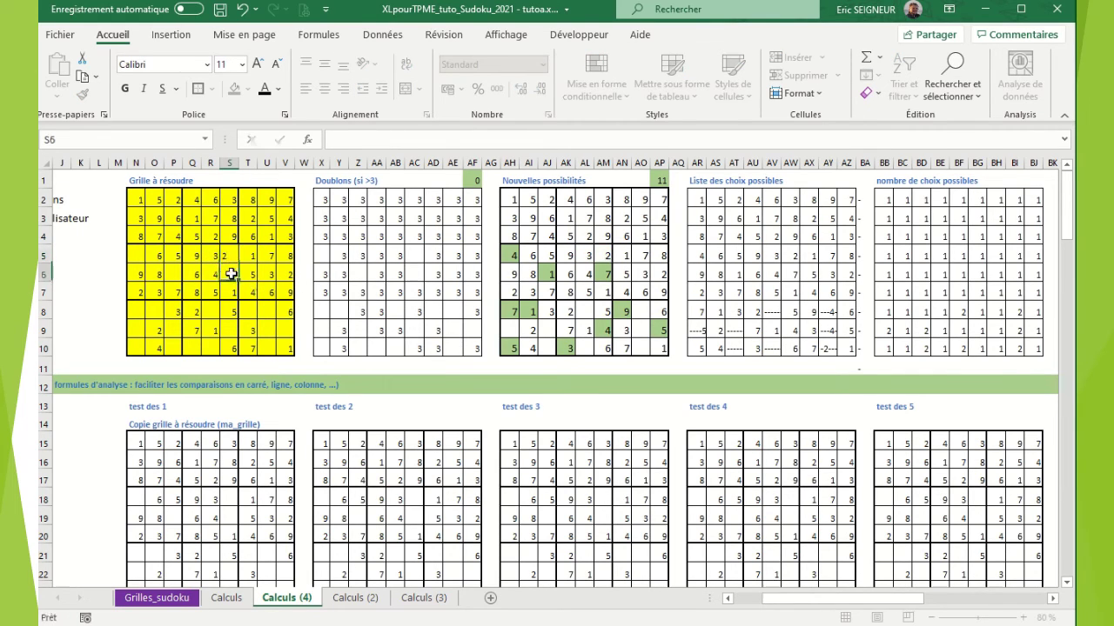
{"action": "type", "text": "7"}
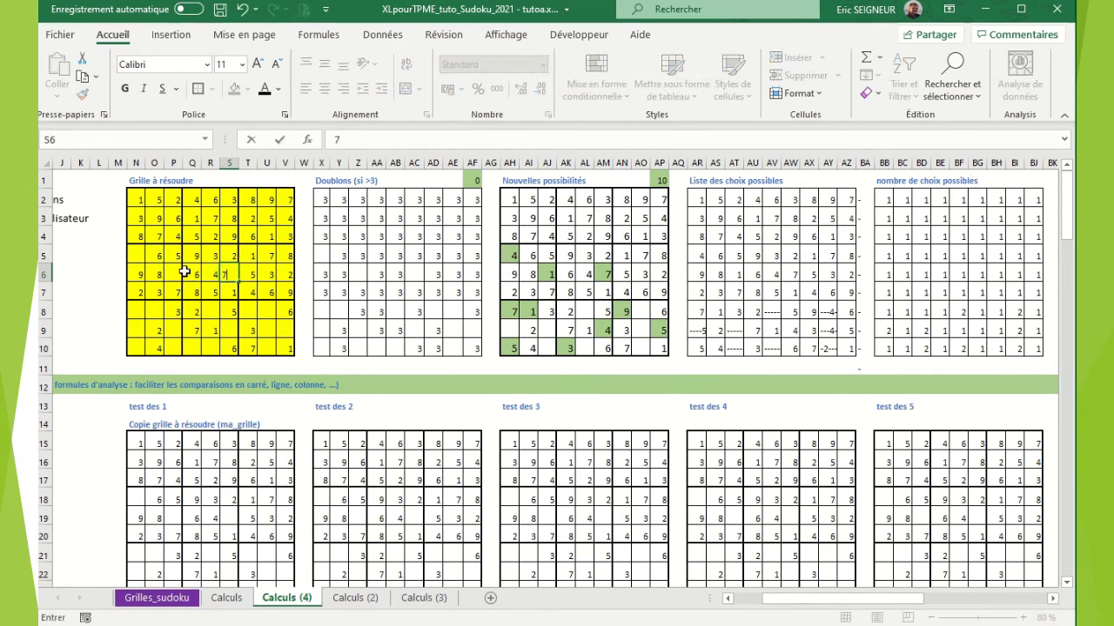
- Enter the suggested digits 1 in P6 and 4 in N5 of the grid to solve
{"action": "left_click", "coordinate": [170, 273]}
{"action": "type", "text": "1"}
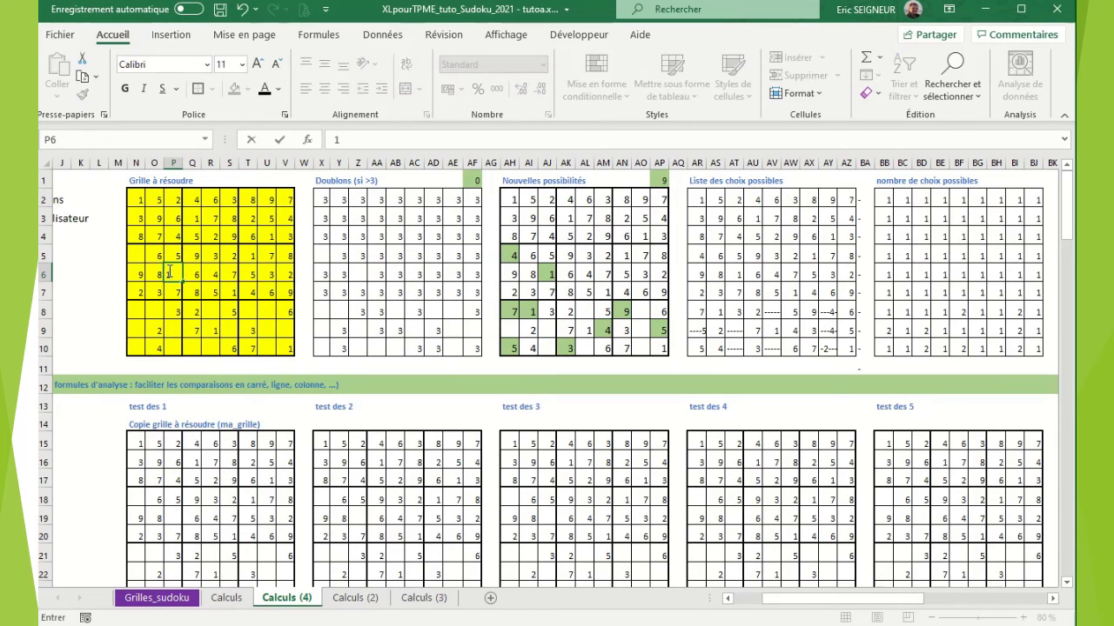
{"action": "left_click", "coordinate": [137, 251]}
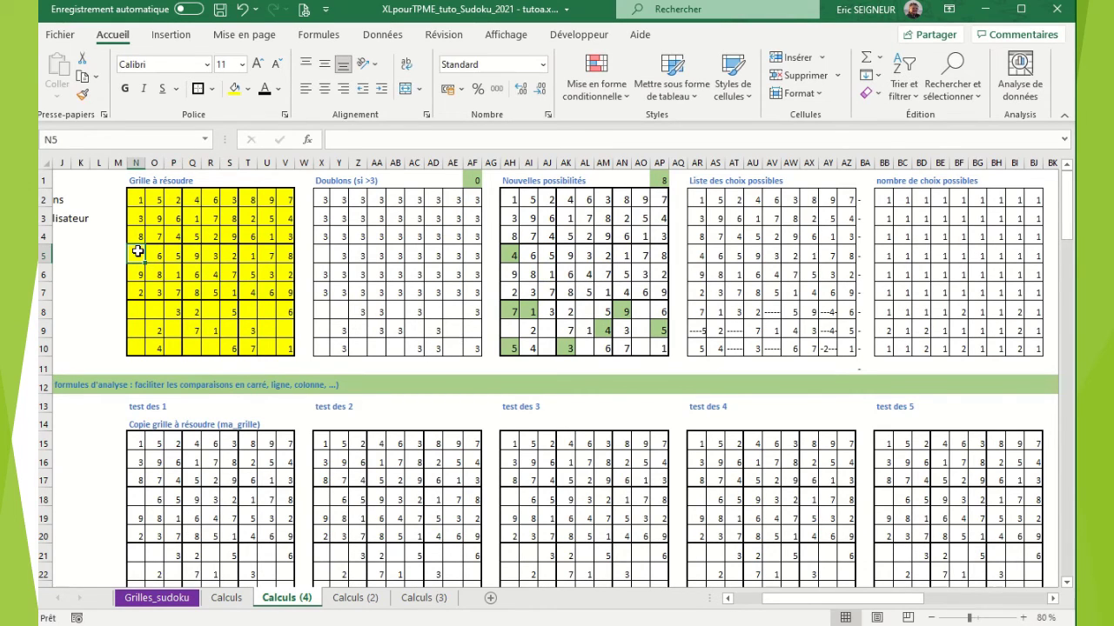
{"action": "type", "text": "4"}
- Enter the suggested digits 7 in N8, 1 in O8 and 5 in N10 of the grid to solve
{"action": "left_click", "coordinate": [134, 306]}
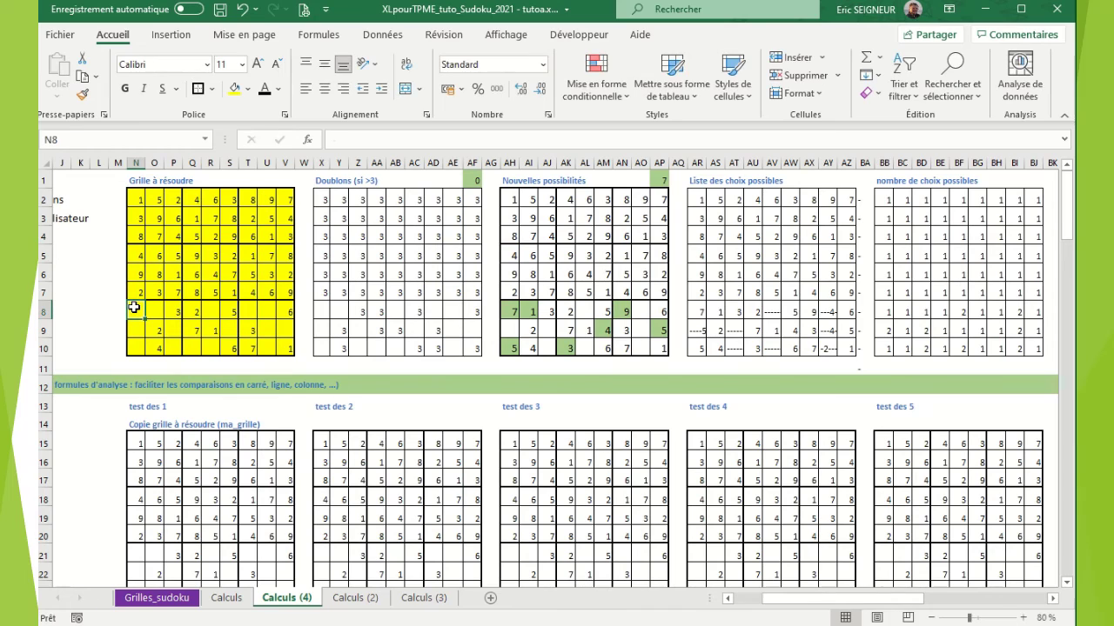
{"action": "type", "text": "7"}
{"action": "left_click", "coordinate": [153, 311]}
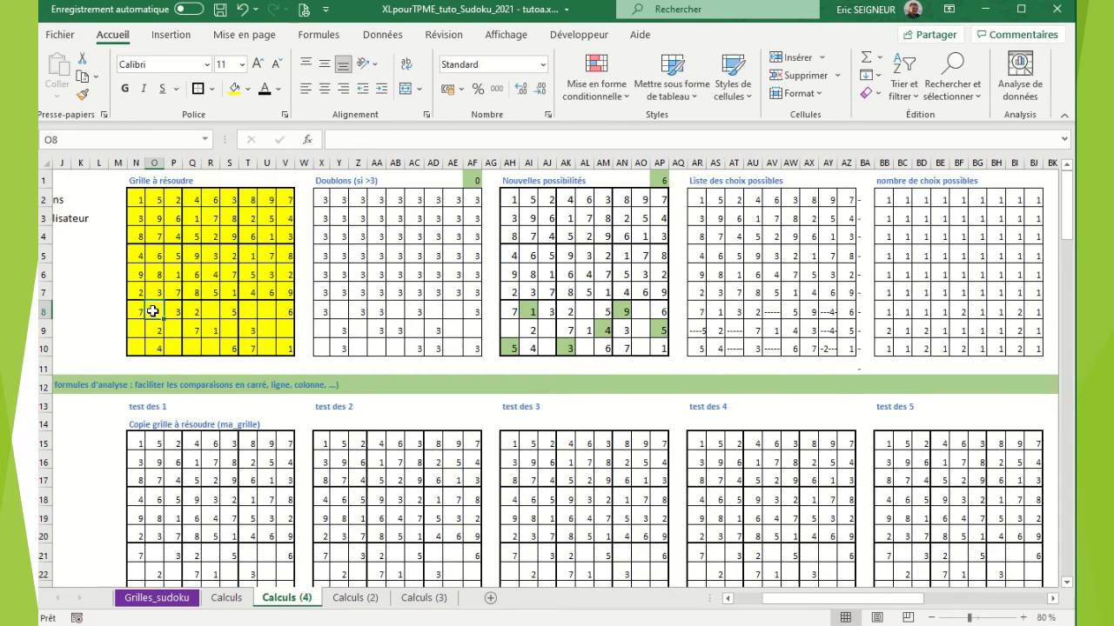
{"action": "type", "text": "1"}
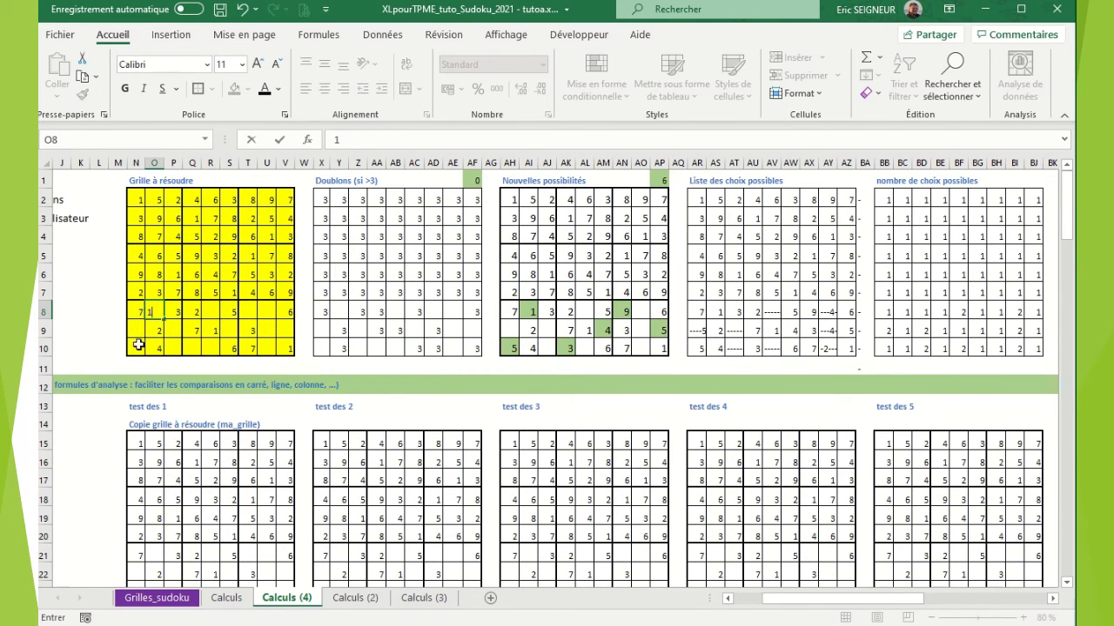
{"action": "left_click", "coordinate": [137, 347]}
{"action": "type", "text": "5"}
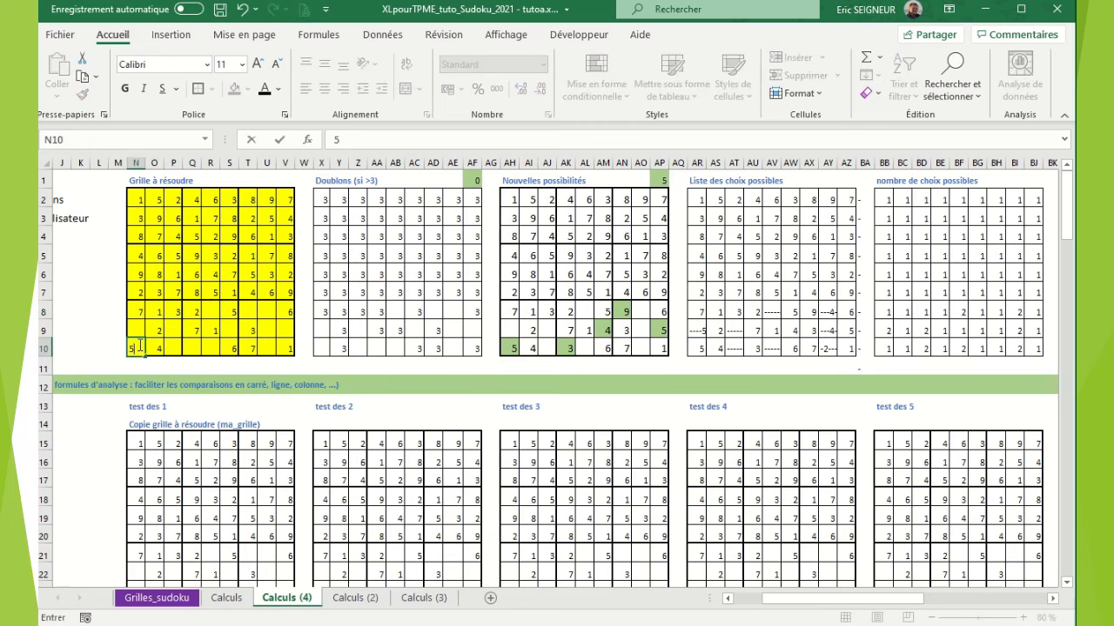
- Enter the suggested digits 3 in Q10, 6 in N9 and 4 in S9 of the grid to solve
{"action": "left_click", "coordinate": [187, 343]}
{"action": "type", "text": "3"}
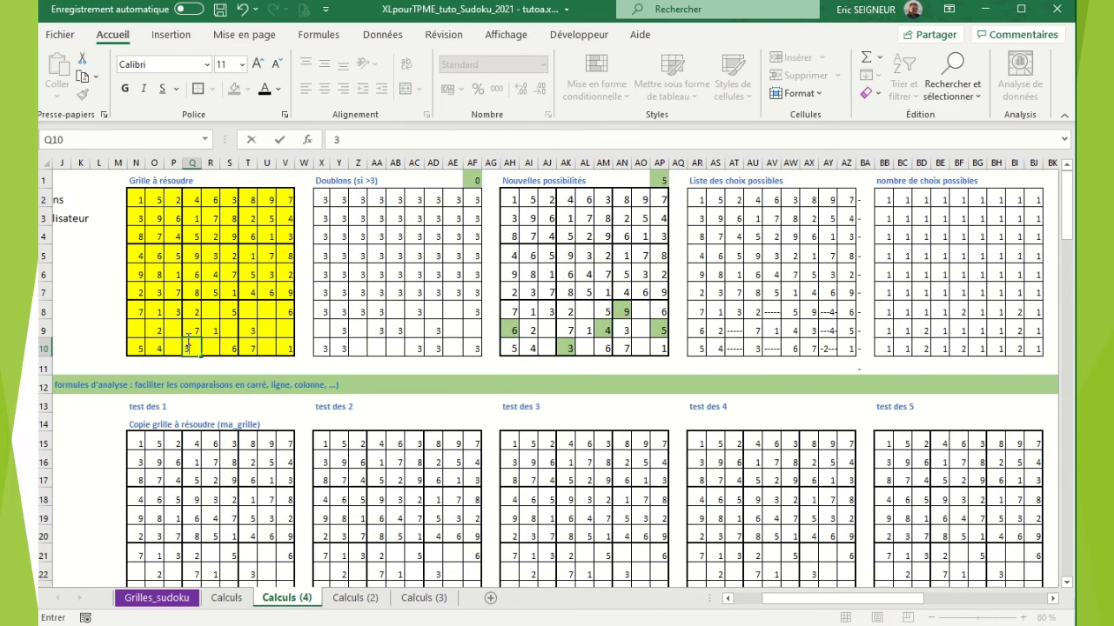
{"action": "left_click", "coordinate": [135, 331]}
{"action": "type", "text": "6"}
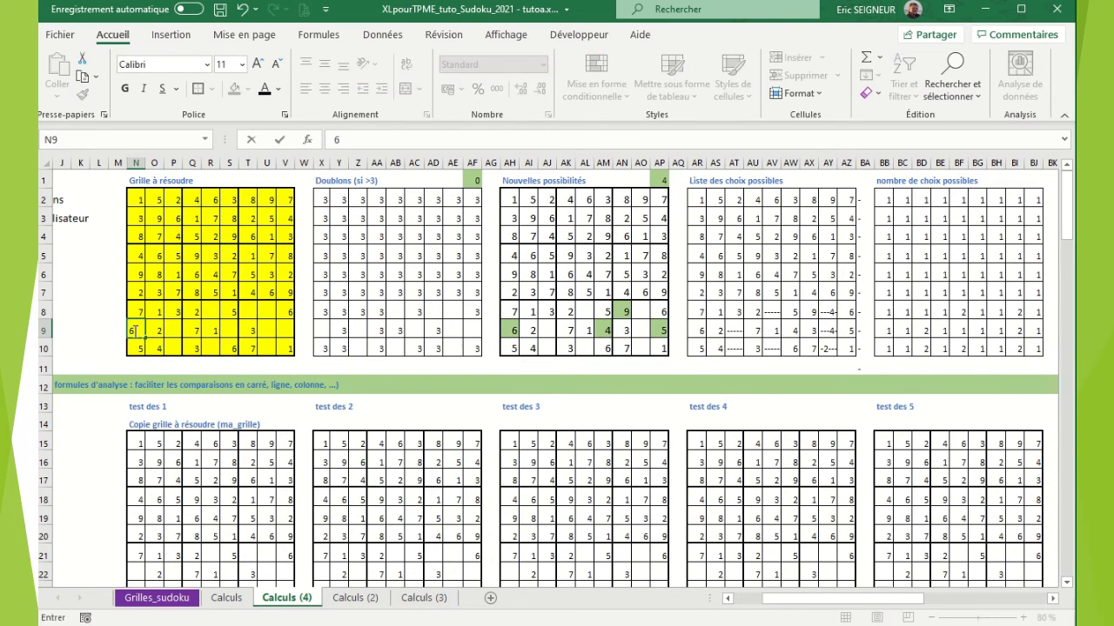
{"action": "left_click", "coordinate": [234, 329]}
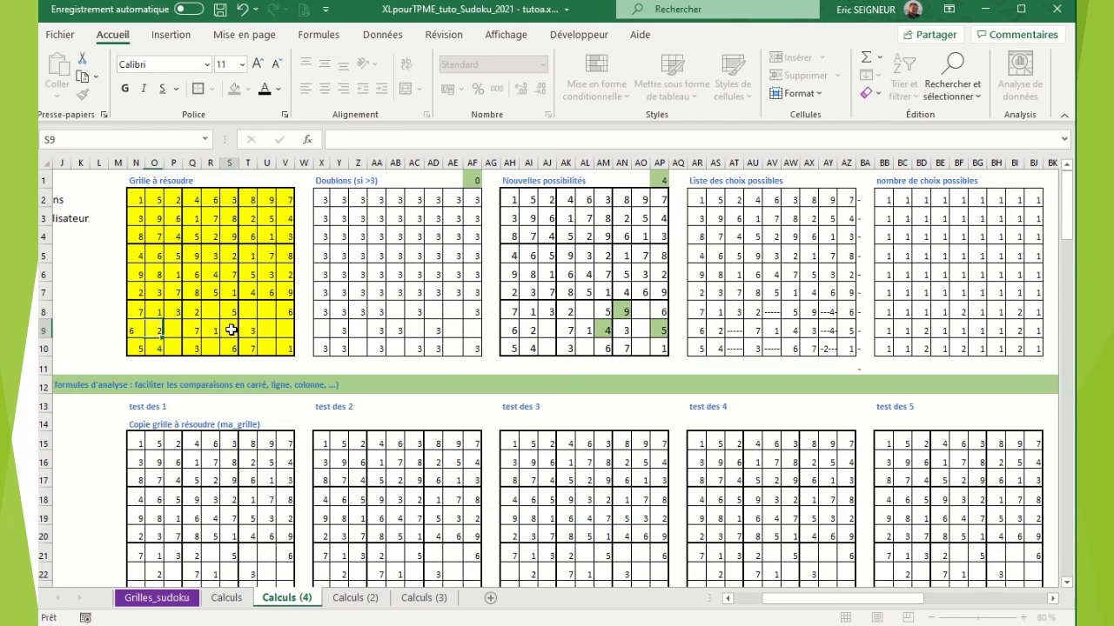
{"action": "type", "text": "4"}
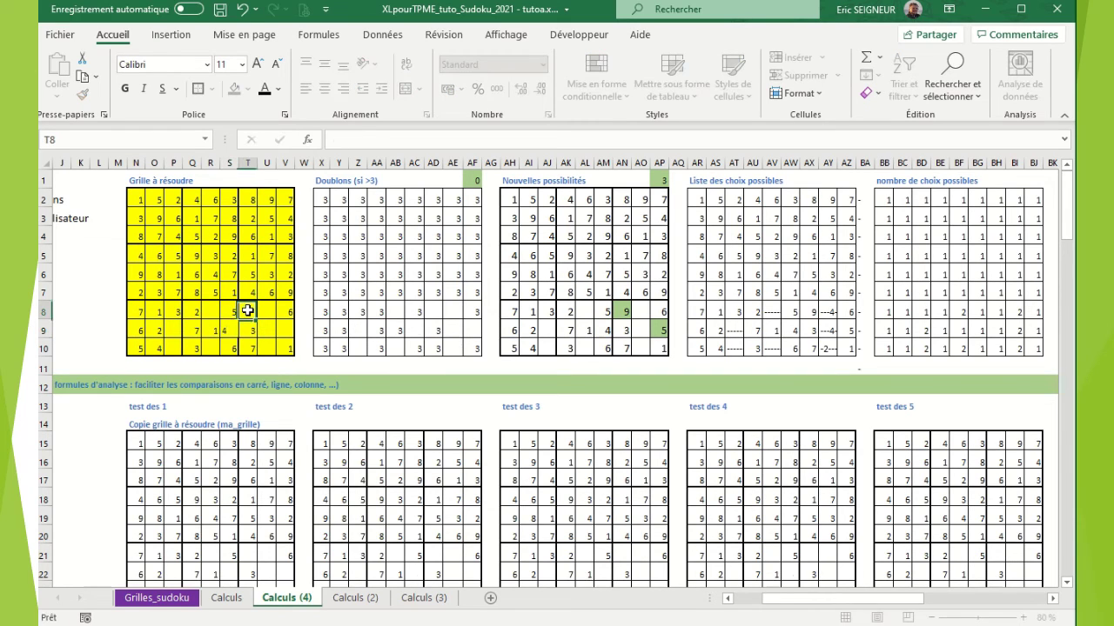
- Enter the suggested digits 9 in T8, 8 in U9 and 5 in V9 of the grid to solve
{"action": "left_click", "coordinate": [248, 312]}
{"action": "type", "text": "9"}
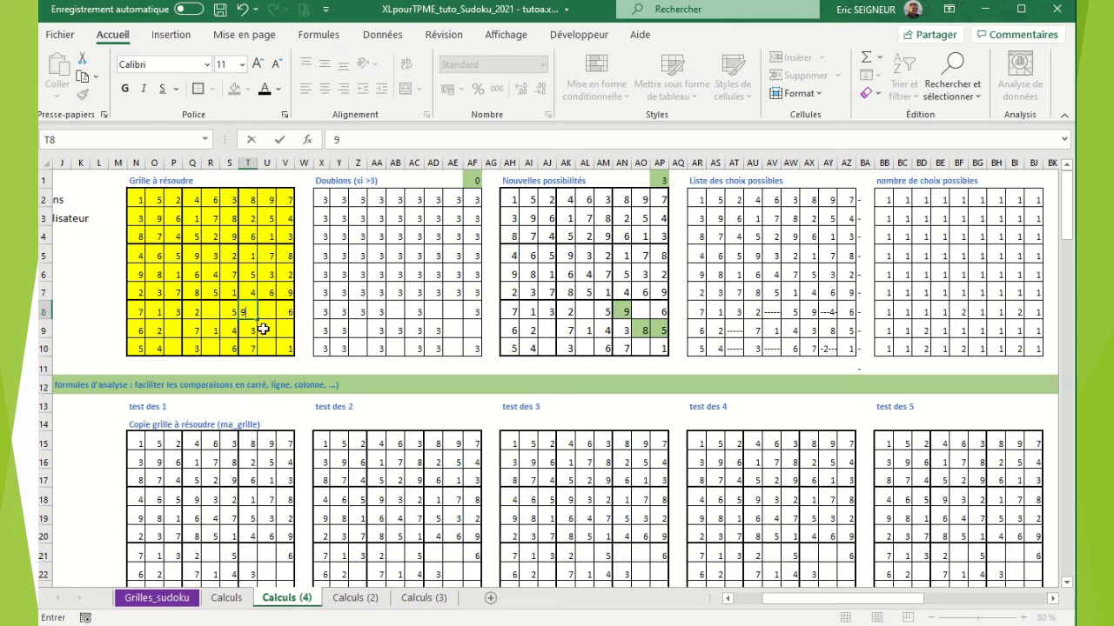
{"action": "left_click", "coordinate": [261, 329]}
{"action": "type", "text": "8"}
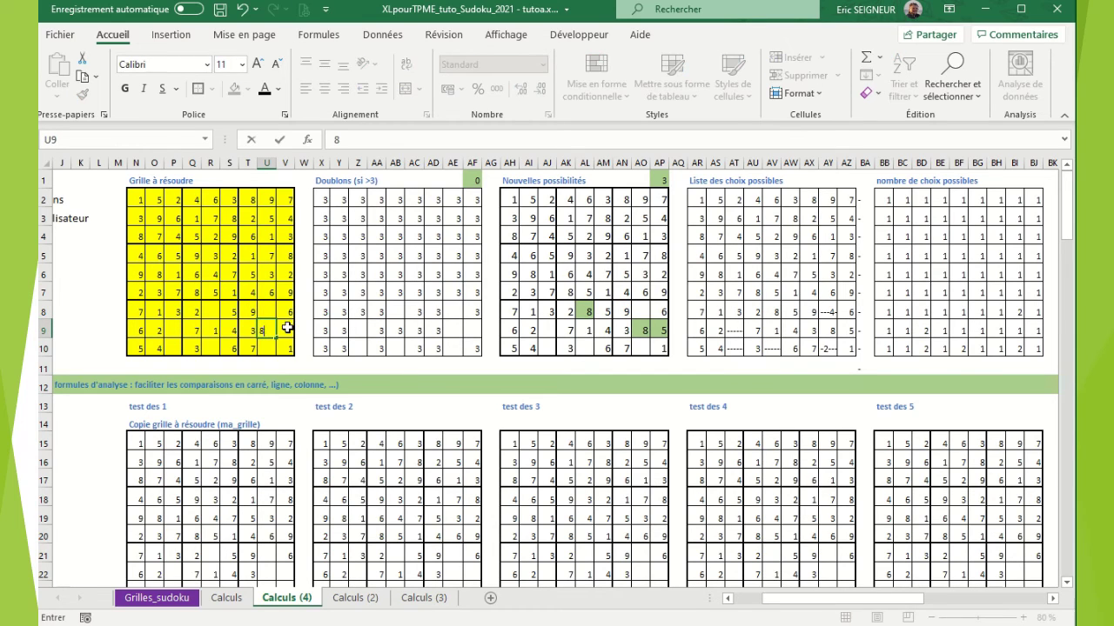
{"action": "left_click", "coordinate": [287, 328]}
{"action": "type", "text": "5"}
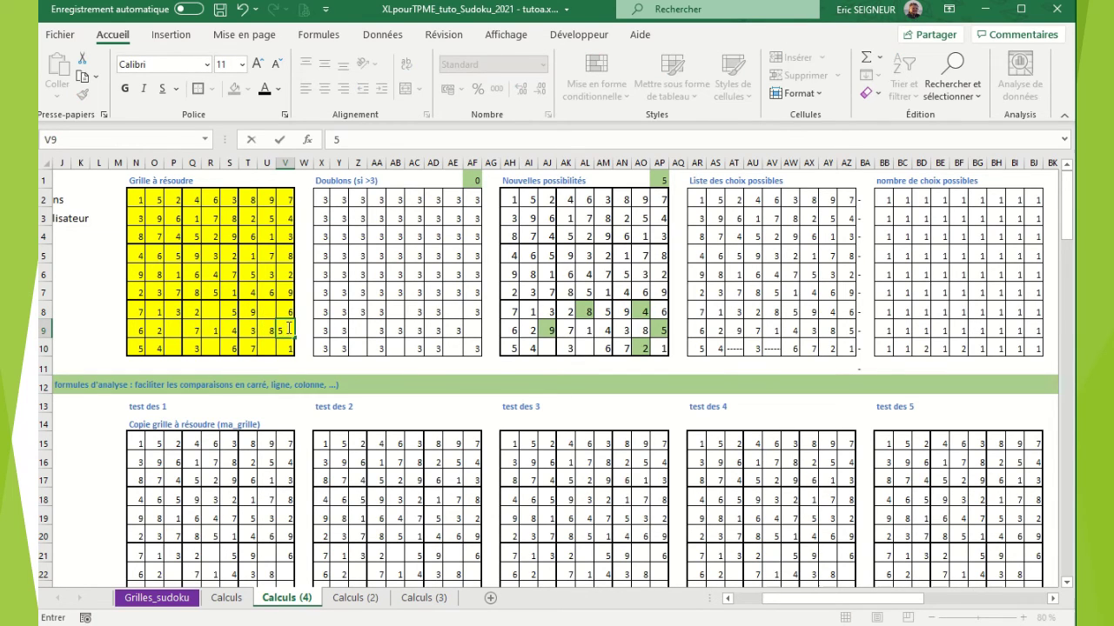
- Enter the suggested digits 4 in U8 and 2 in U10 of the grid to solve
{"action": "left_click", "coordinate": [270, 310]}
{"action": "type", "text": "4"}
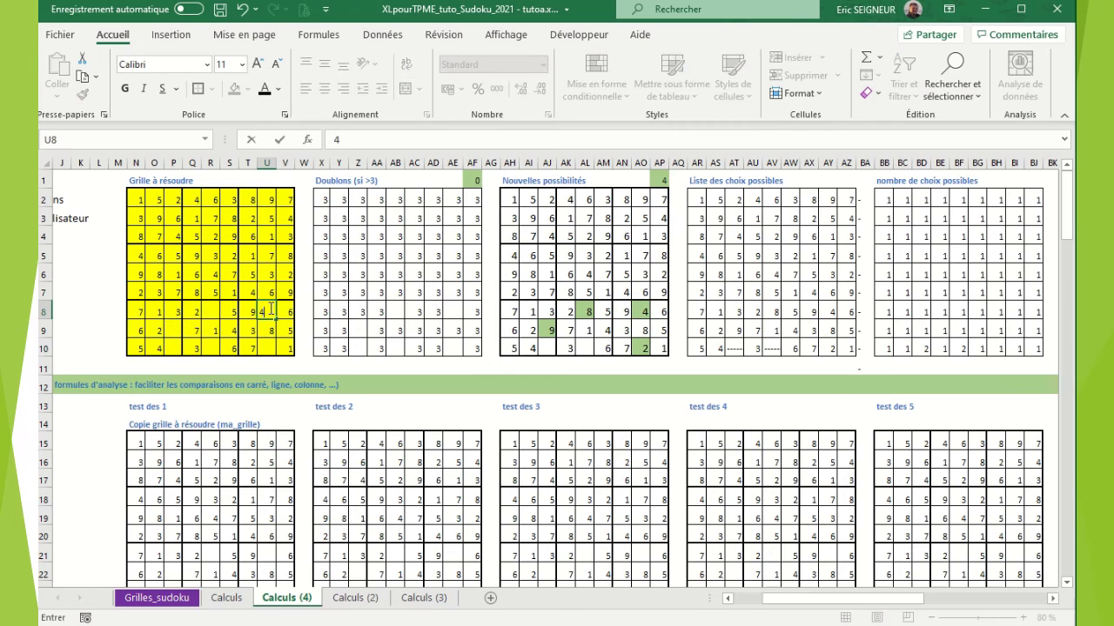
{"action": "left_click", "coordinate": [269, 345]}
{"action": "type", "text": "2"}
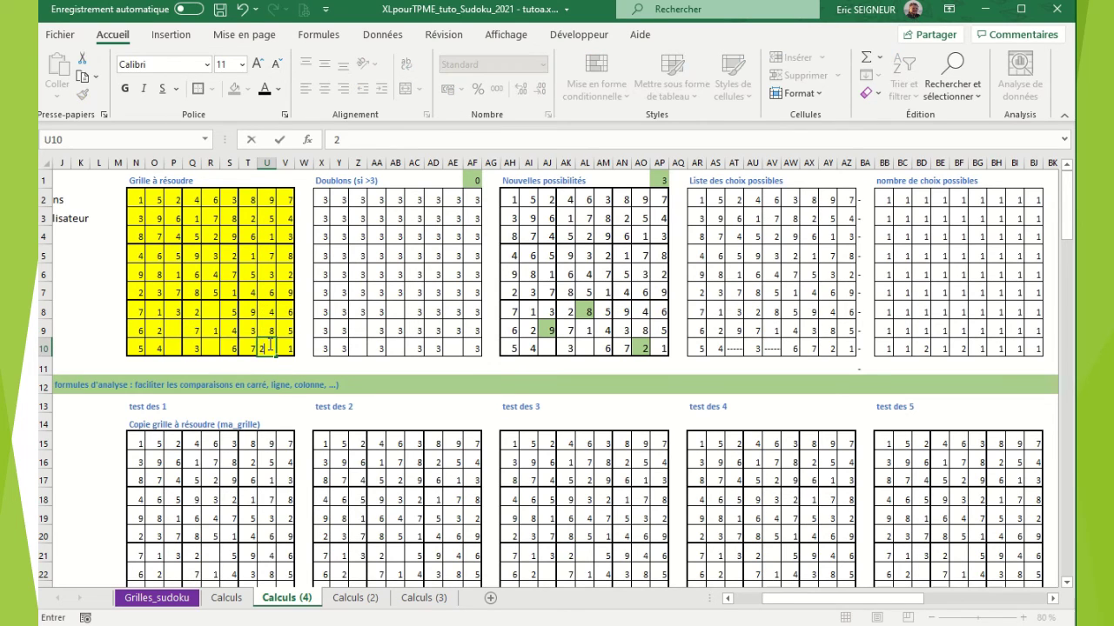
- Enter the suggested digits 8 in R8 and 9 in P9 of the grid to solve
{"action": "left_click", "coordinate": [213, 311]}
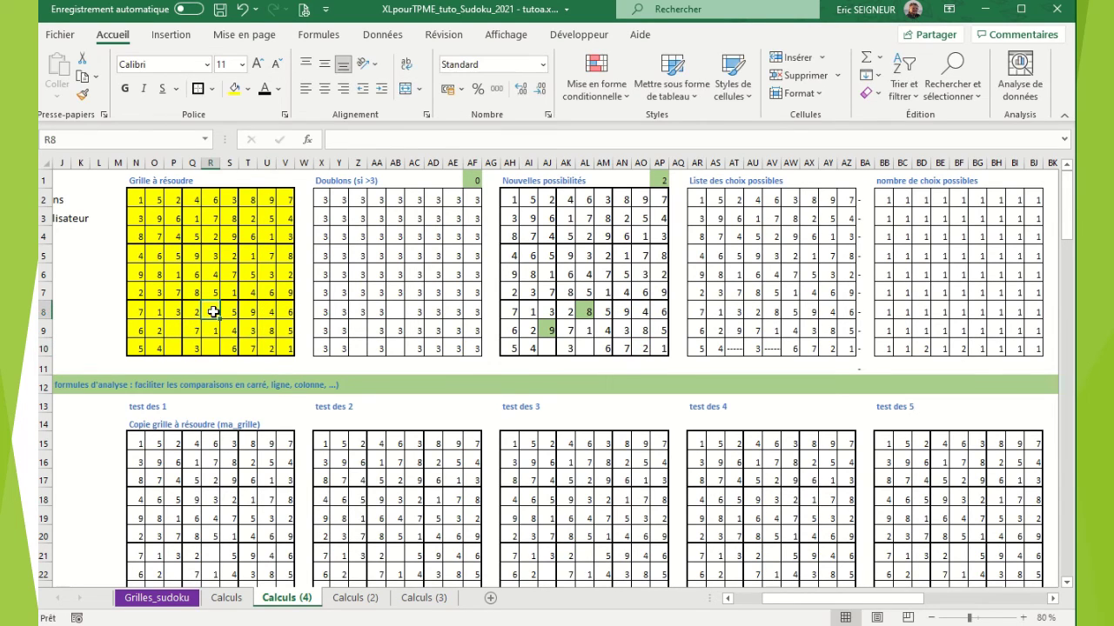
{"action": "type", "text": "8"}
{"action": "left_click", "coordinate": [171, 323]}
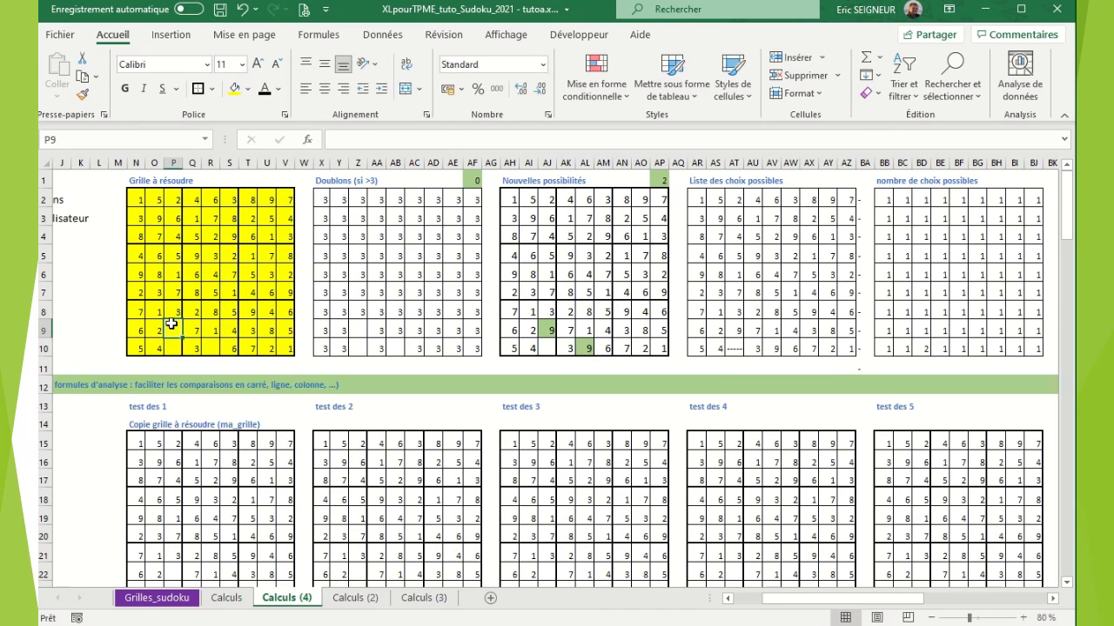
{"action": "type", "text": "9"}
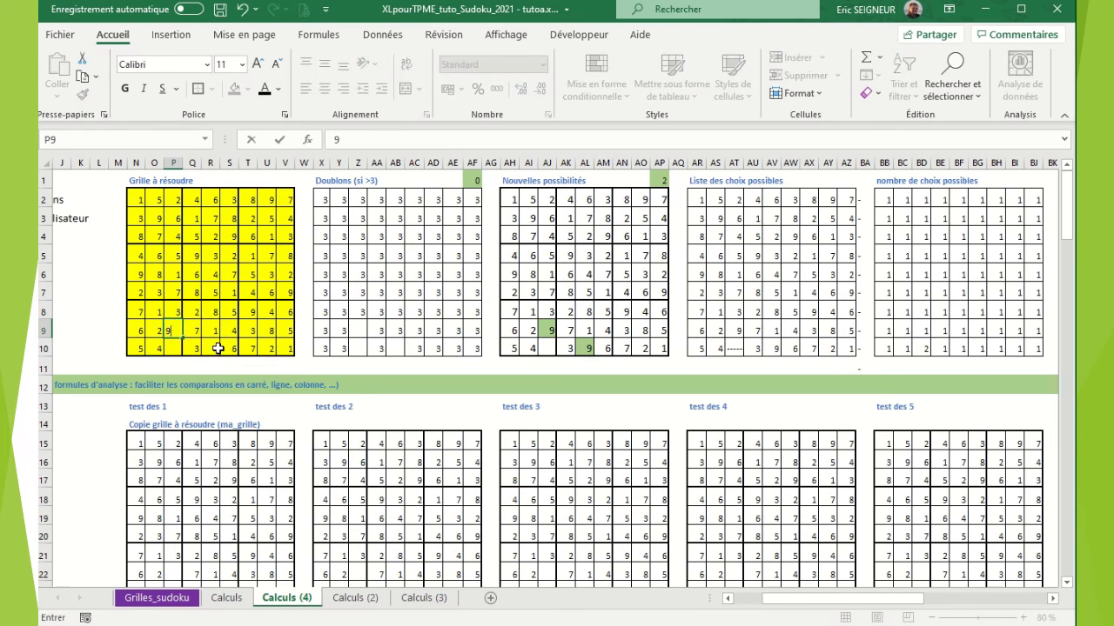
- Complete the last row of the grid to solve with the suggested digits 9 in R10 and 8 in P10
{"action": "left_click", "coordinate": [208, 348]}
{"action": "type", "text": "9"}
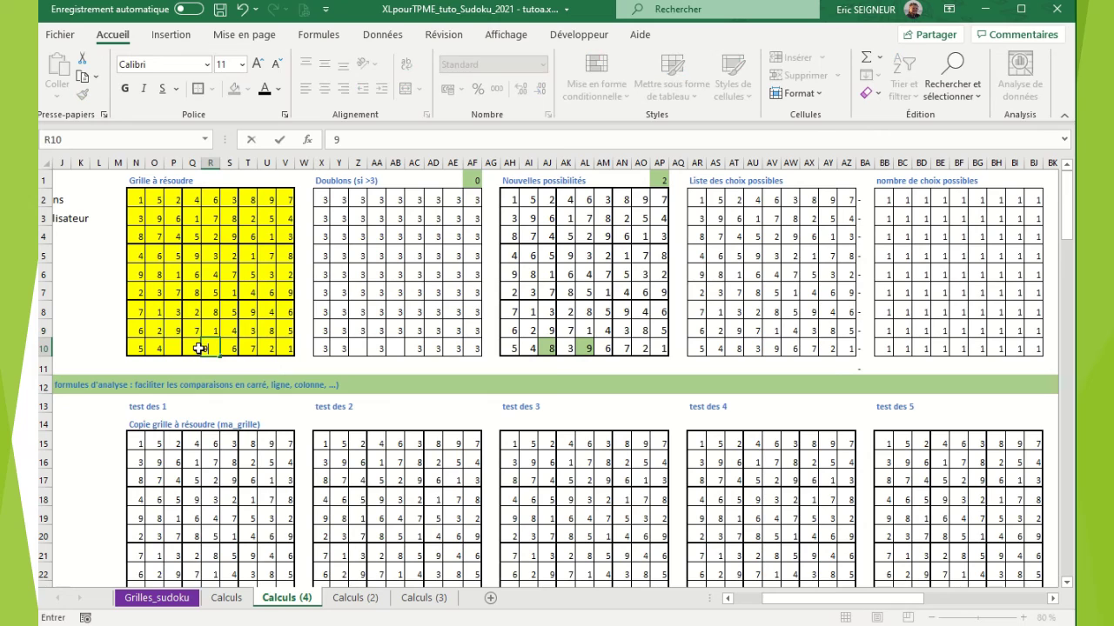
{"action": "left_click", "coordinate": [170, 349]}
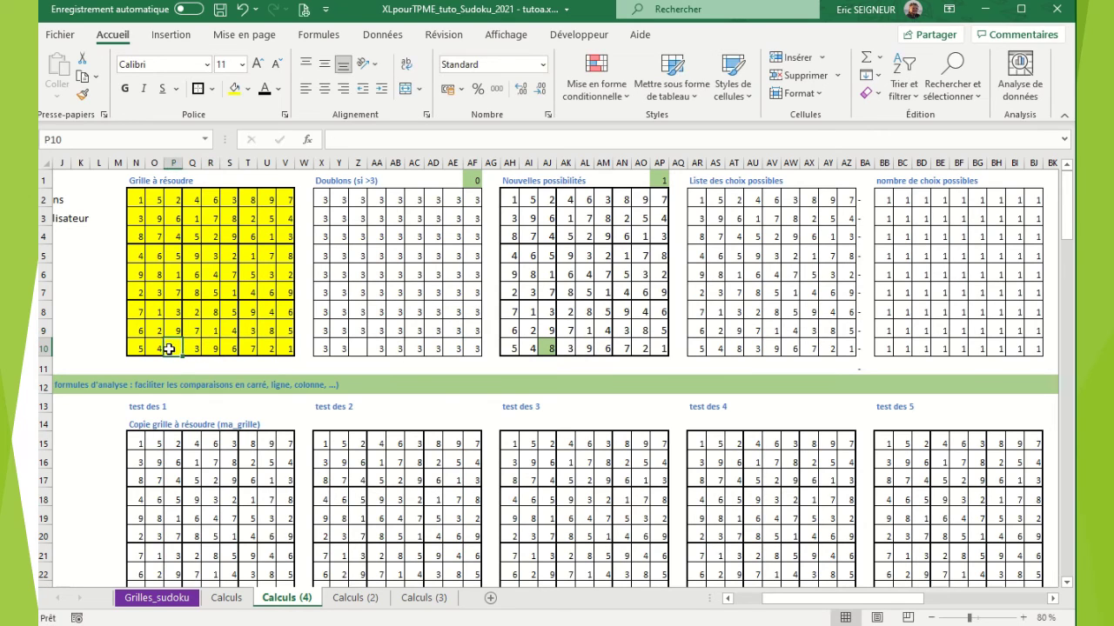
{"action": "type", "text": "8"}
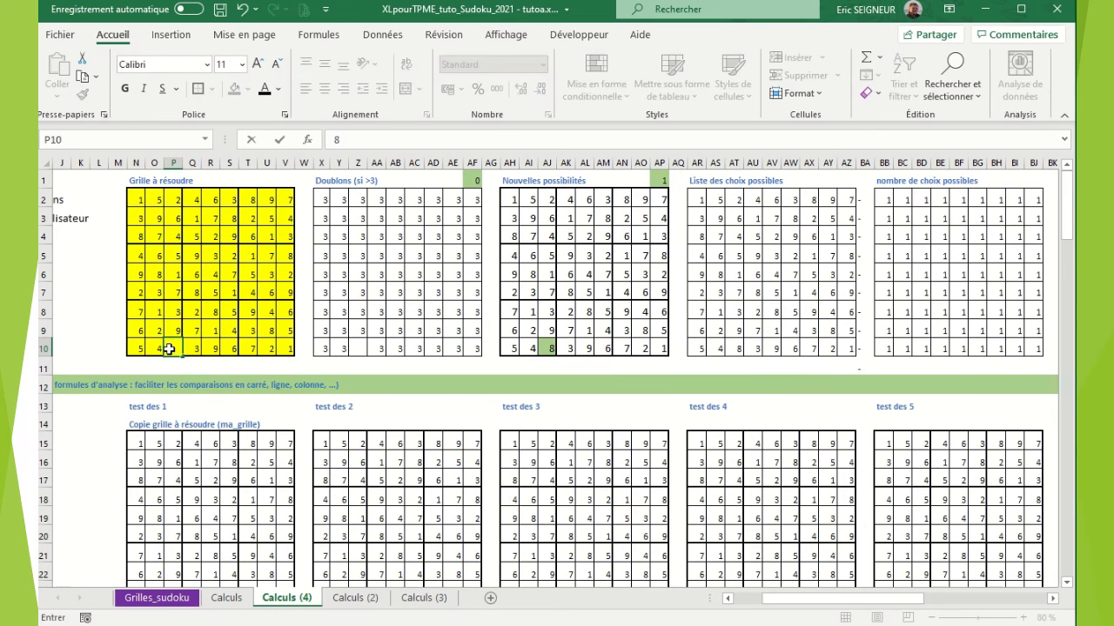
{"action": "key", "text": "Return"}
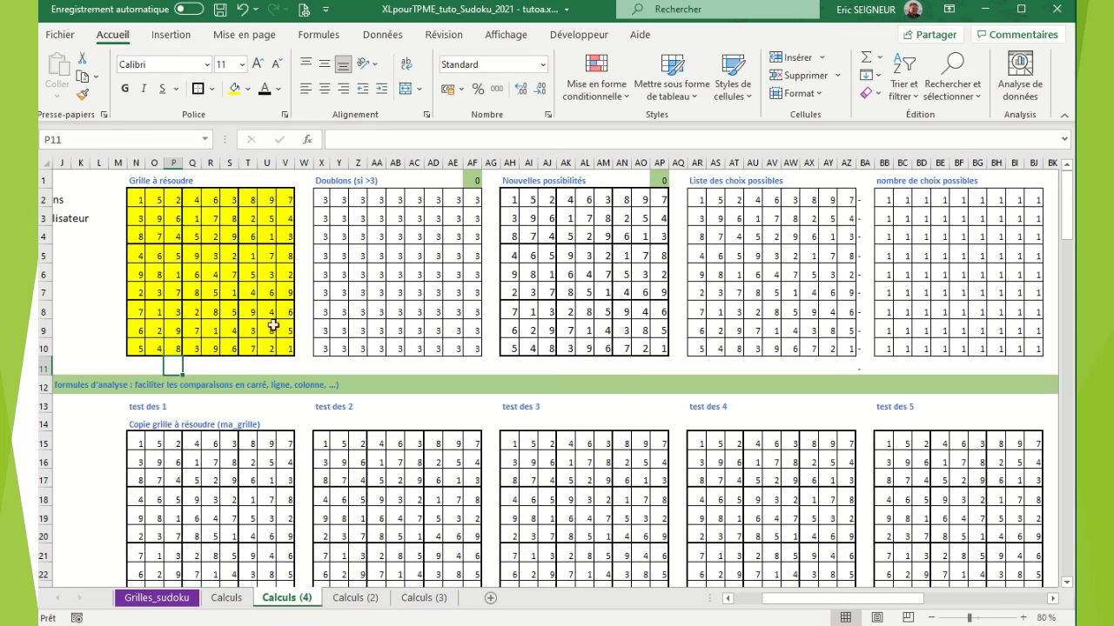